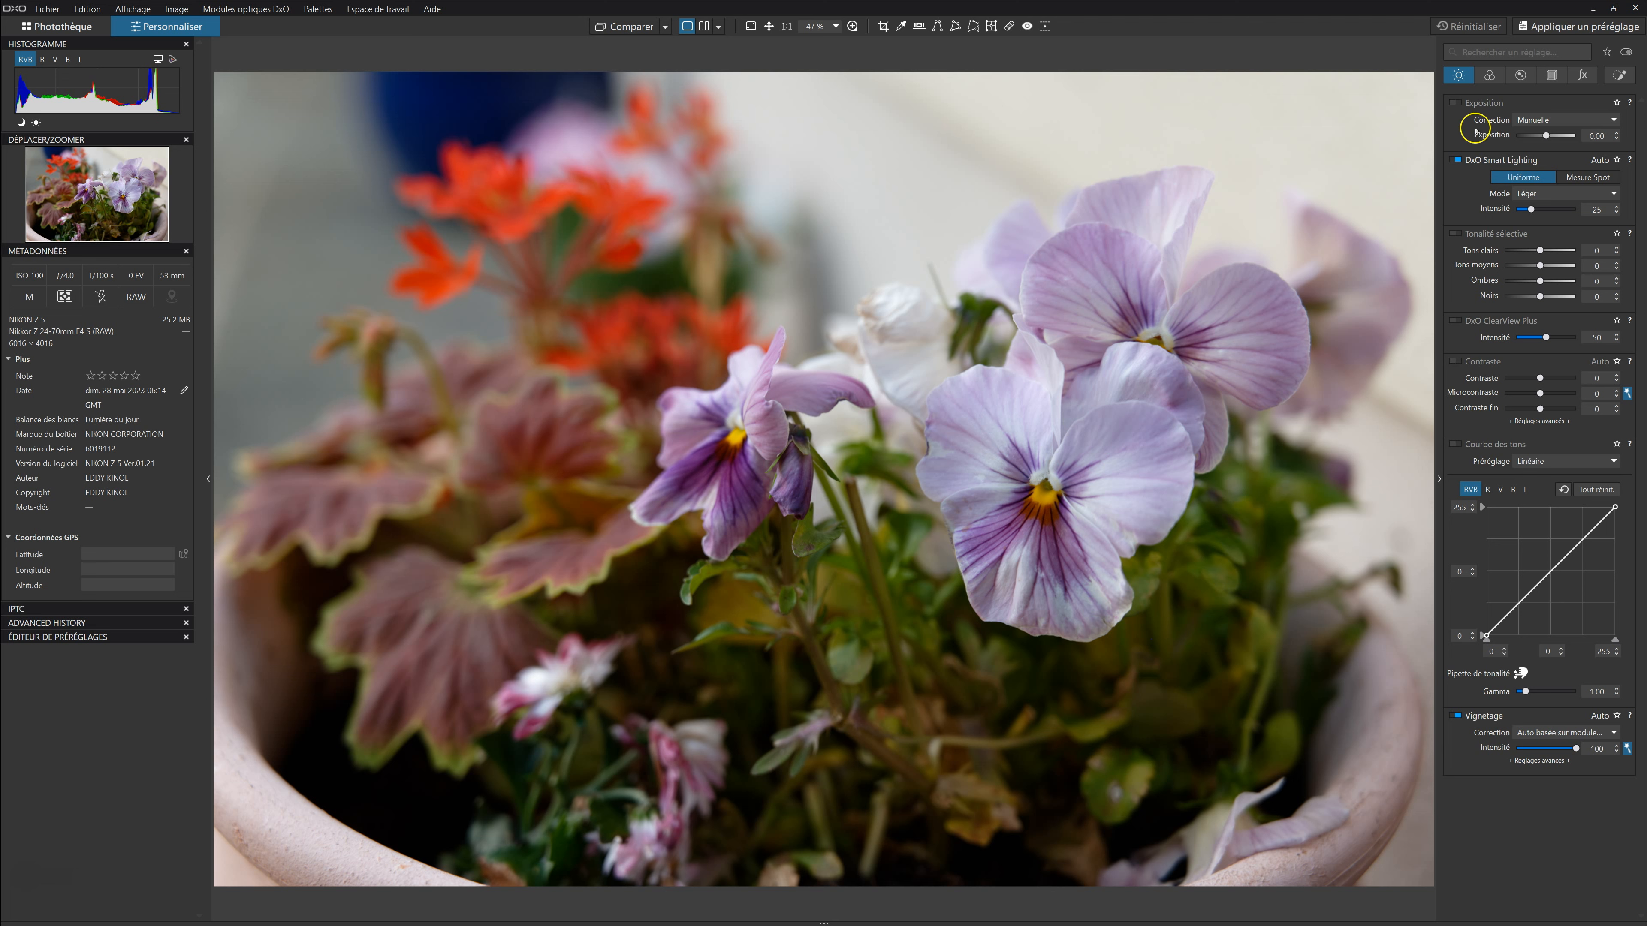
Step: Create a local-adjustment hue mask (Masque de teinte) sampled from the violet upper petal of the front pansy
click(1623, 76)
click(1619, 85)
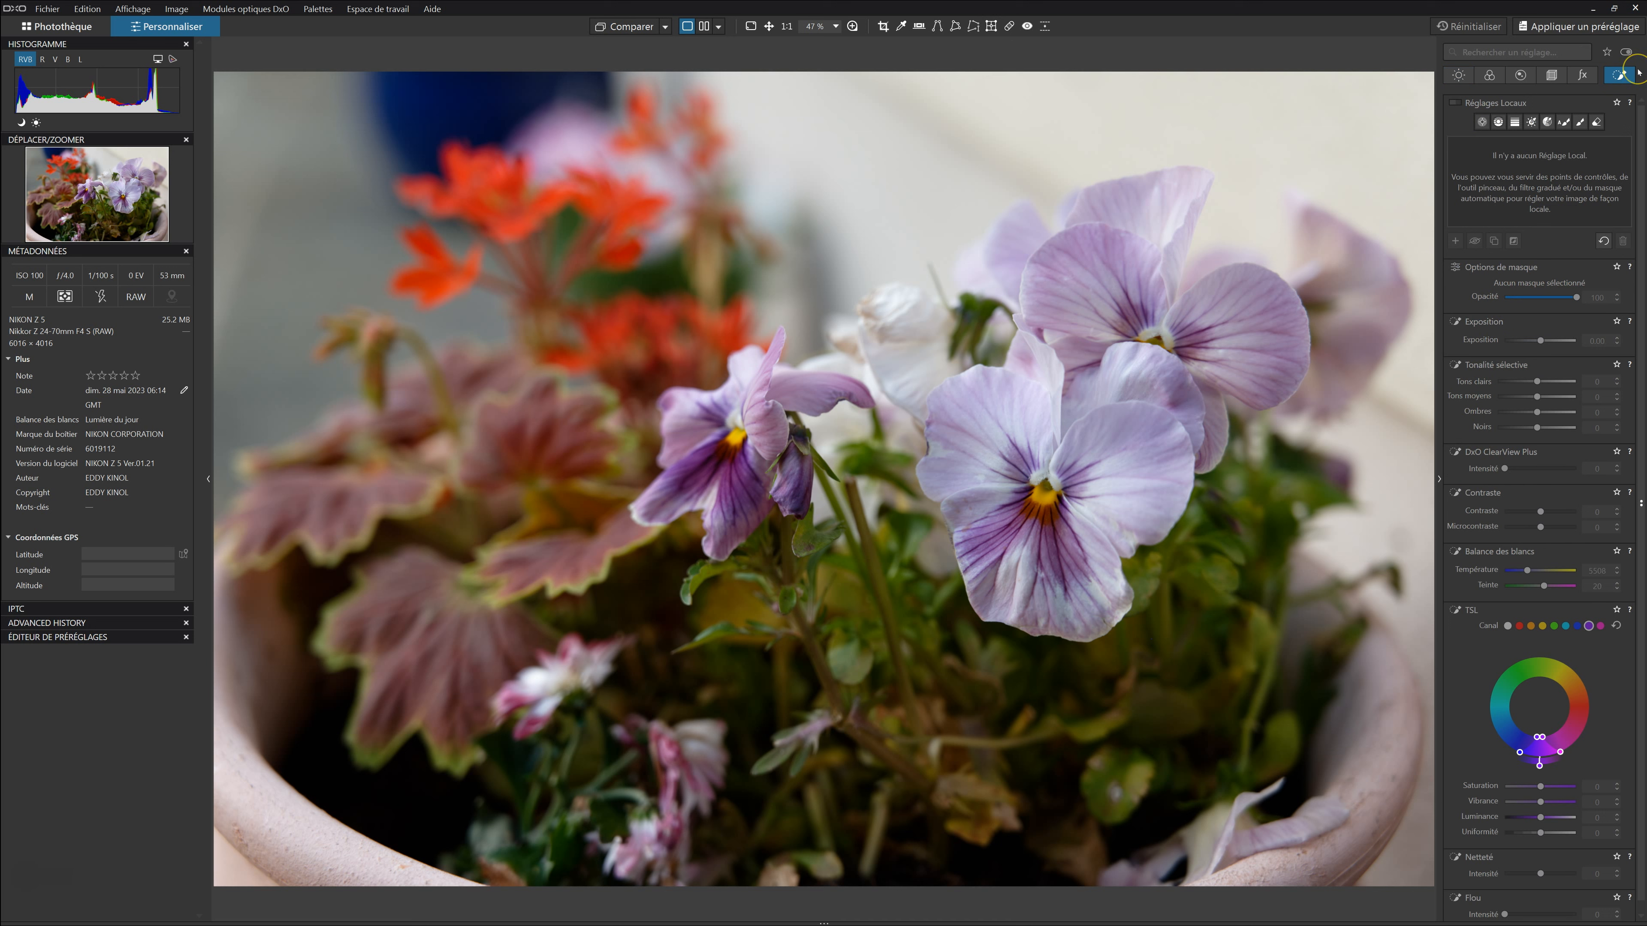
click(1613, 109)
click(1548, 123)
click(1564, 124)
click(1531, 122)
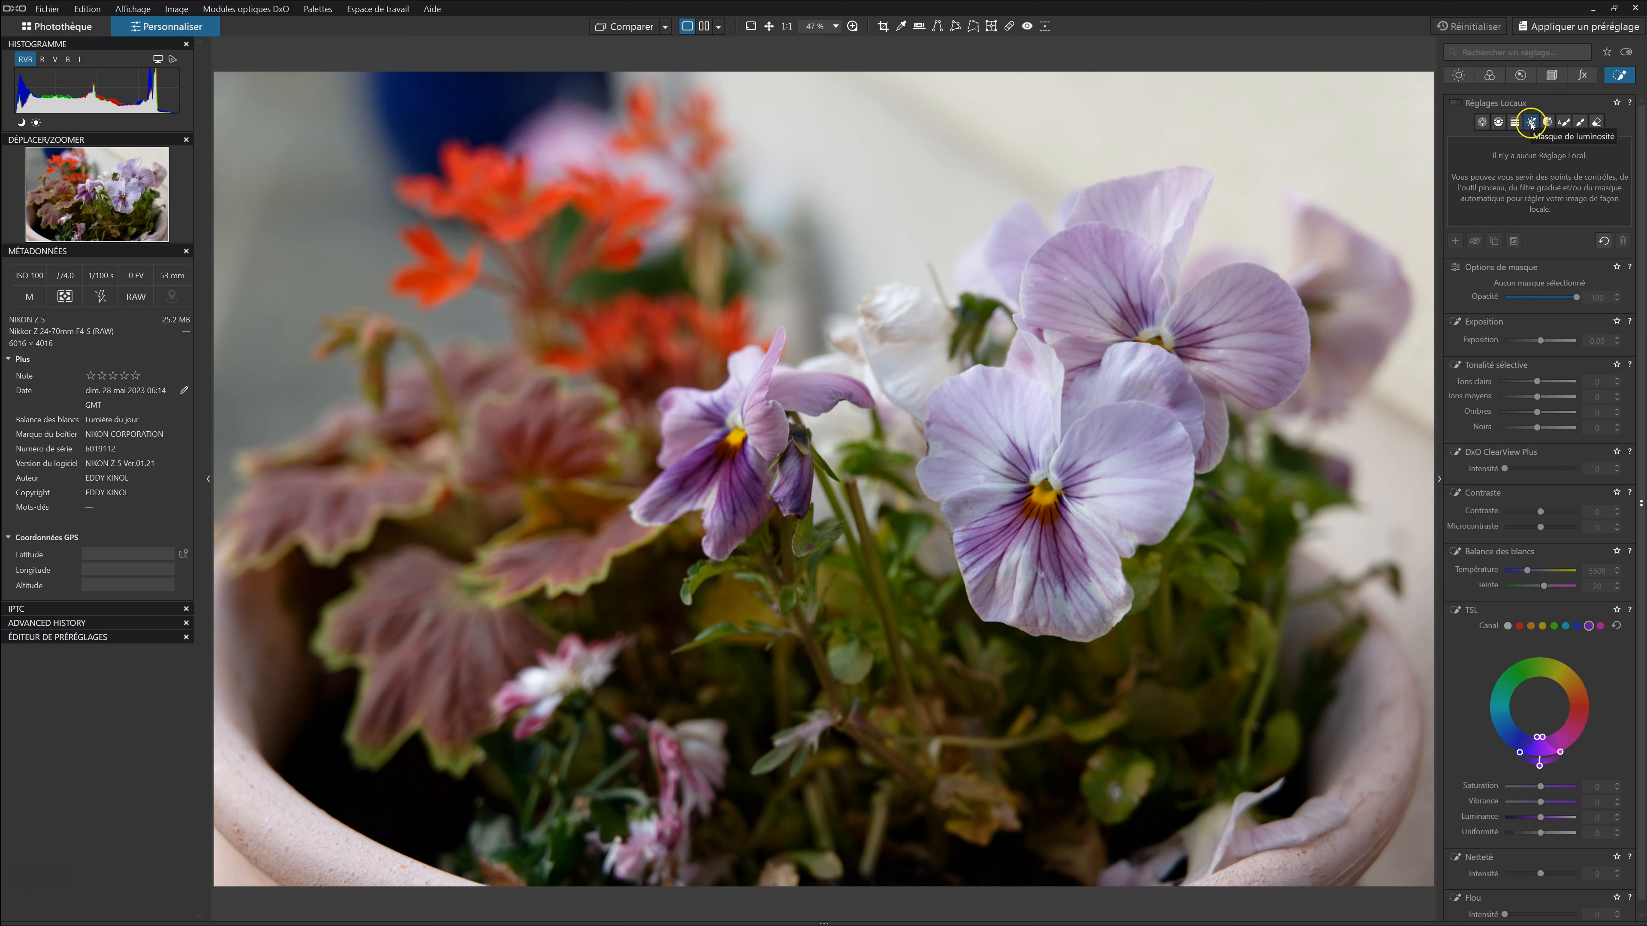
click(1547, 123)
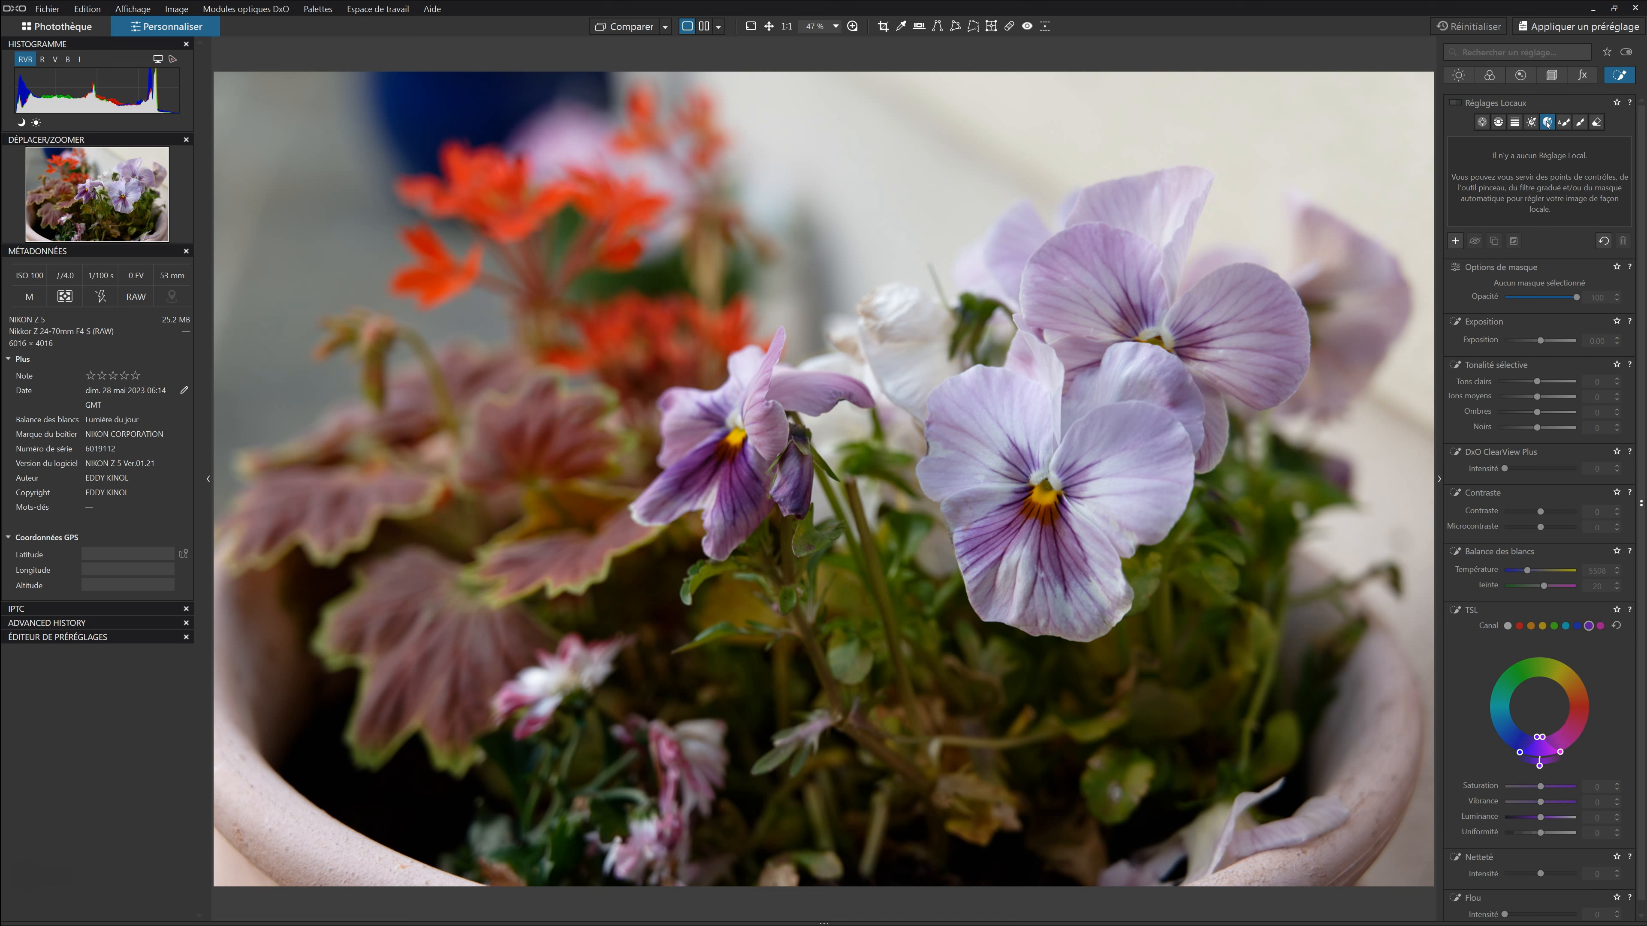
click(1252, 170)
click(1200, 273)
click(1038, 407)
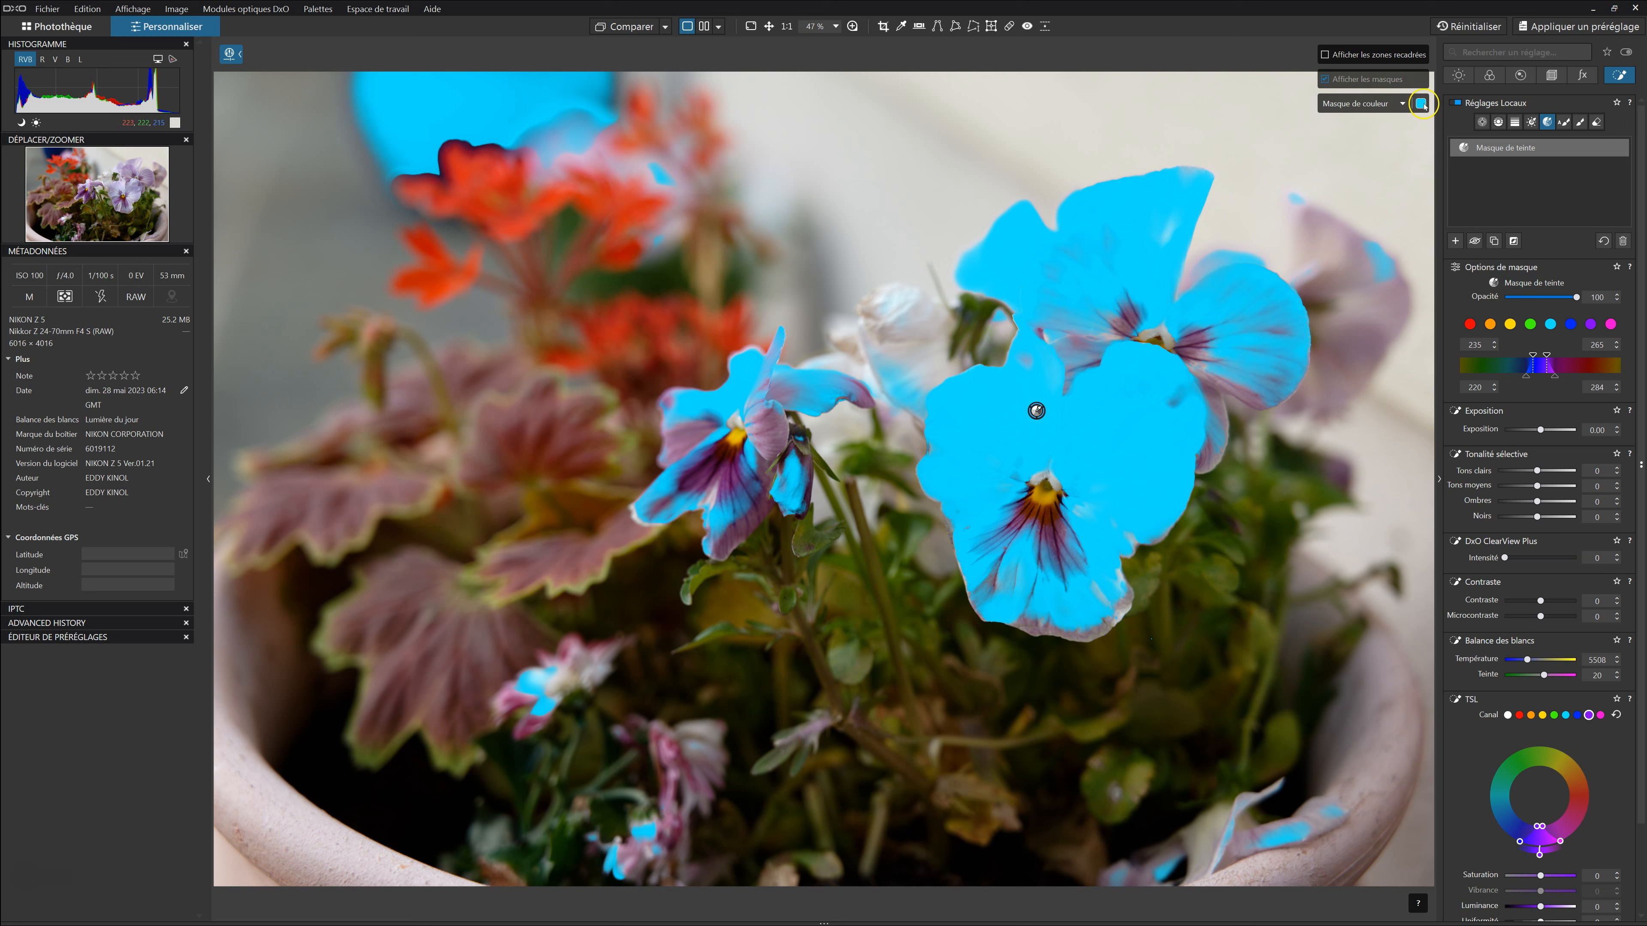
Step: Preview the hue mask in black and white (Noir & Blanc) and return to the colour mask display (Masque de couleur)
click(1406, 106)
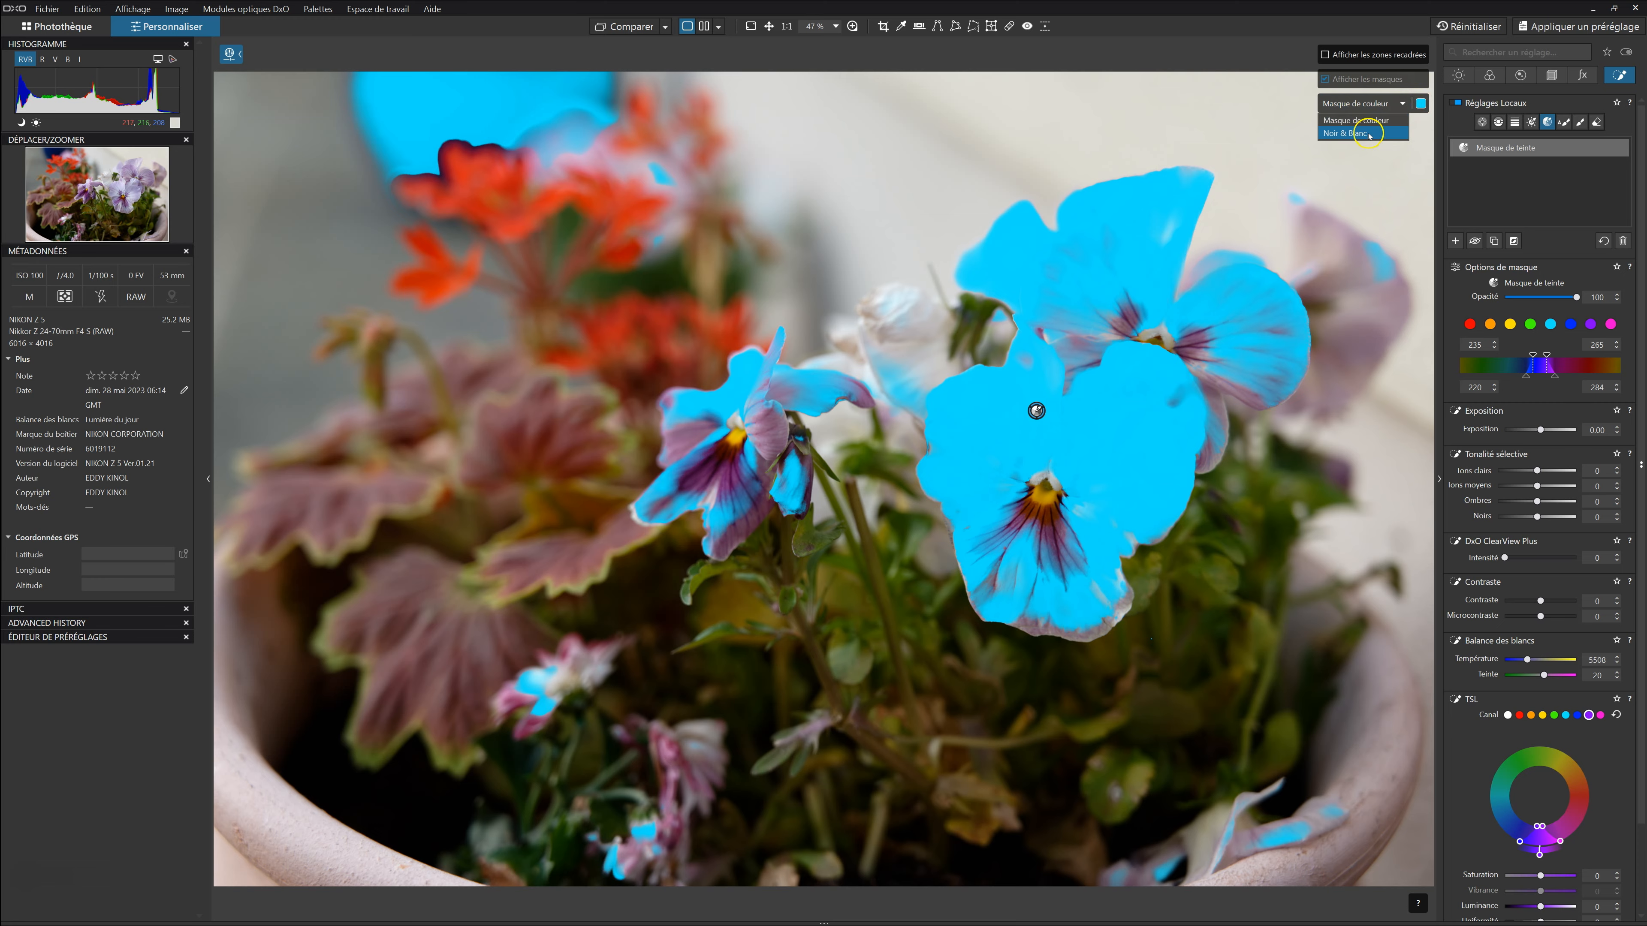
click(1369, 131)
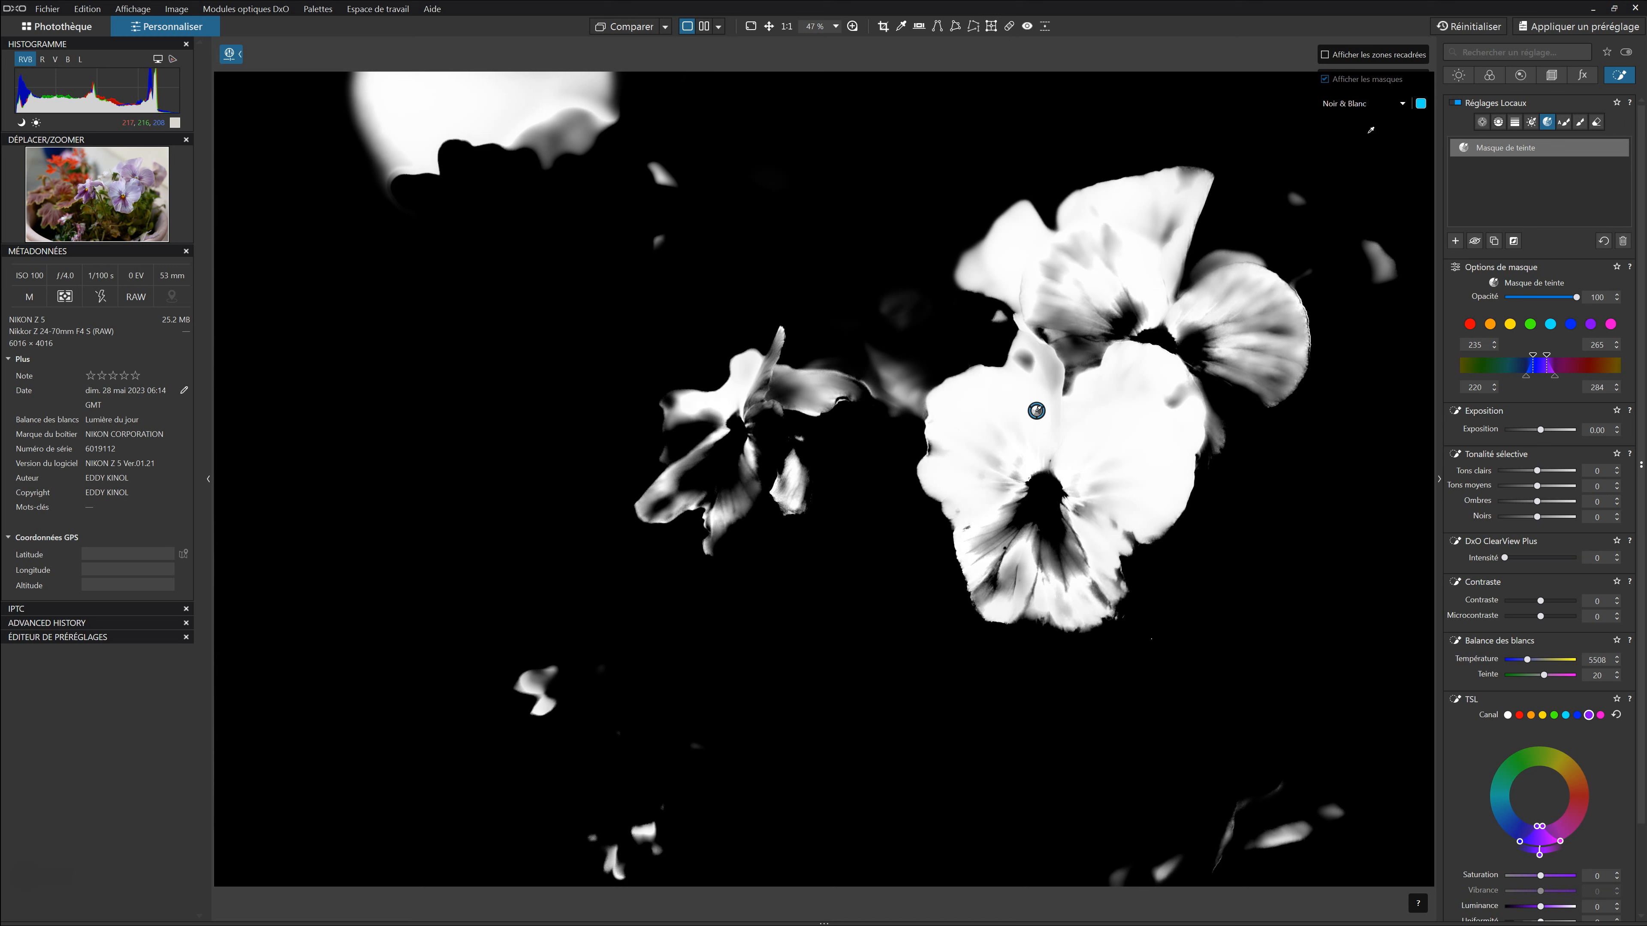
click(1387, 107)
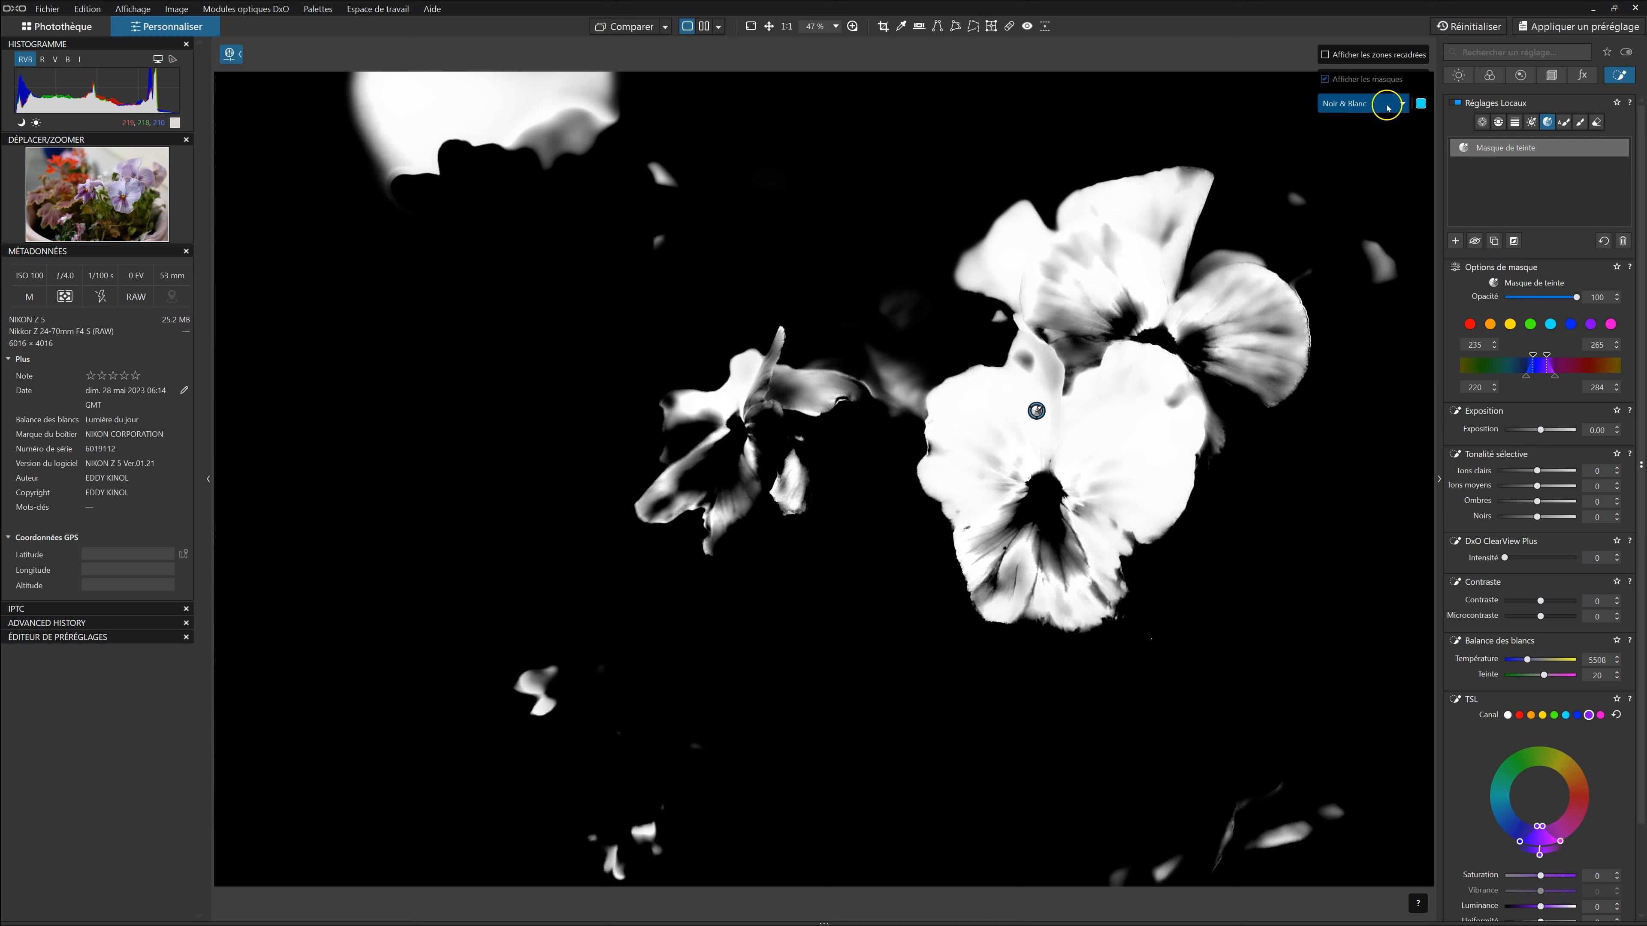
click(1399, 106)
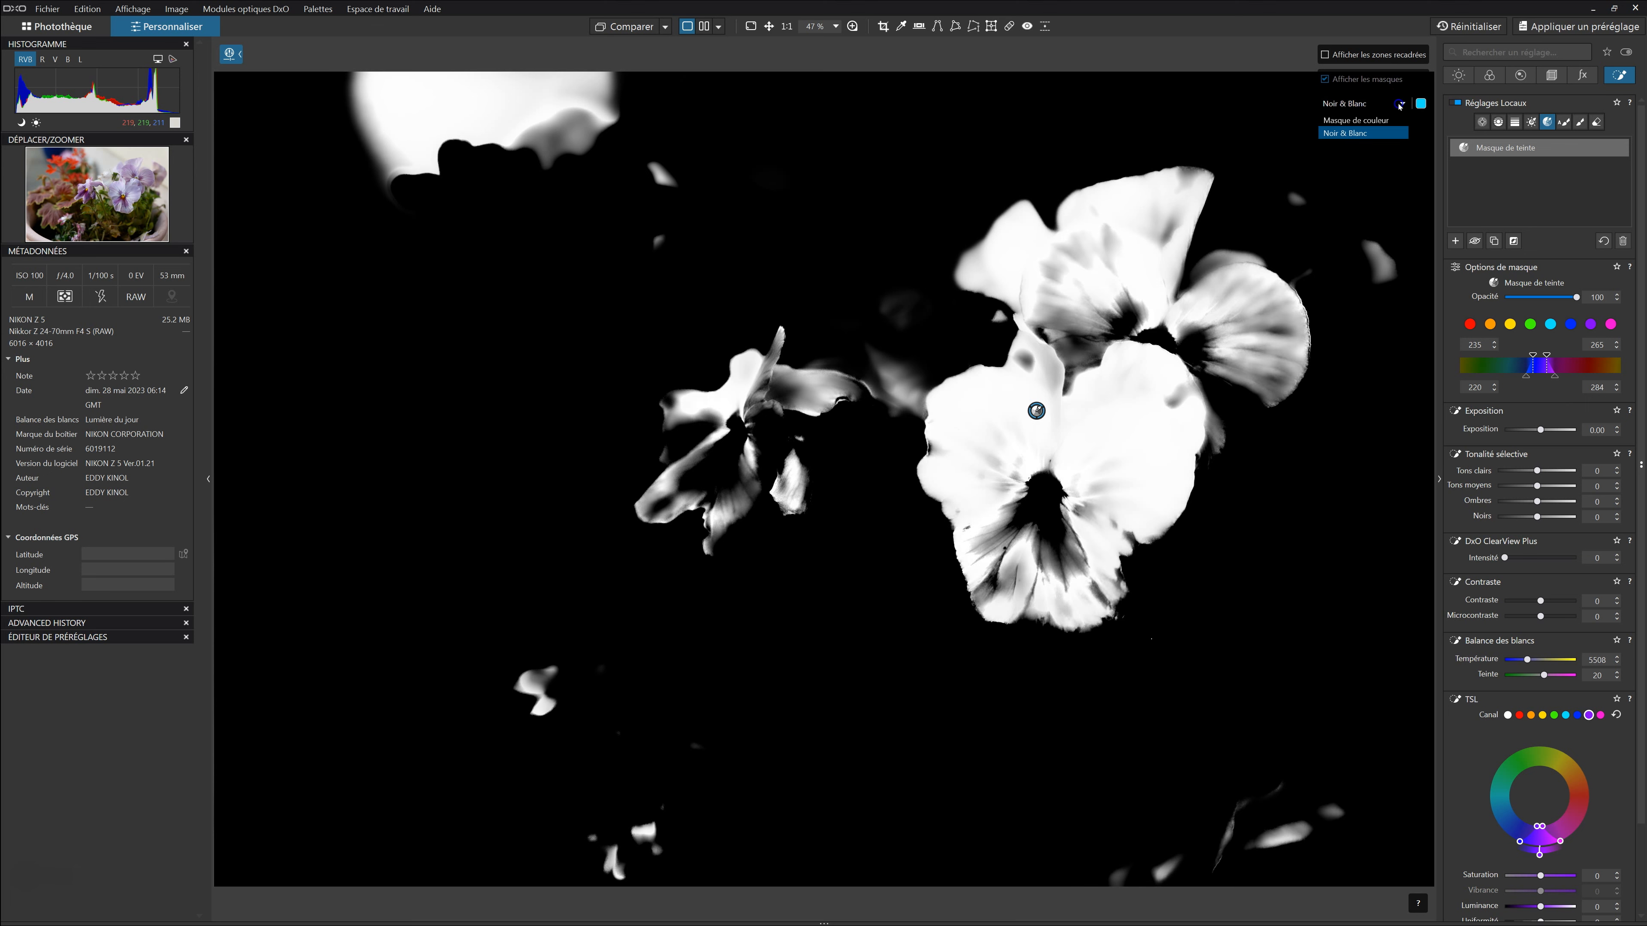
click(1385, 120)
click(1215, 269)
Step: Change the mask overlay colour to a pale blue-grey with hue 225, saturation 5 and value 83
click(1420, 104)
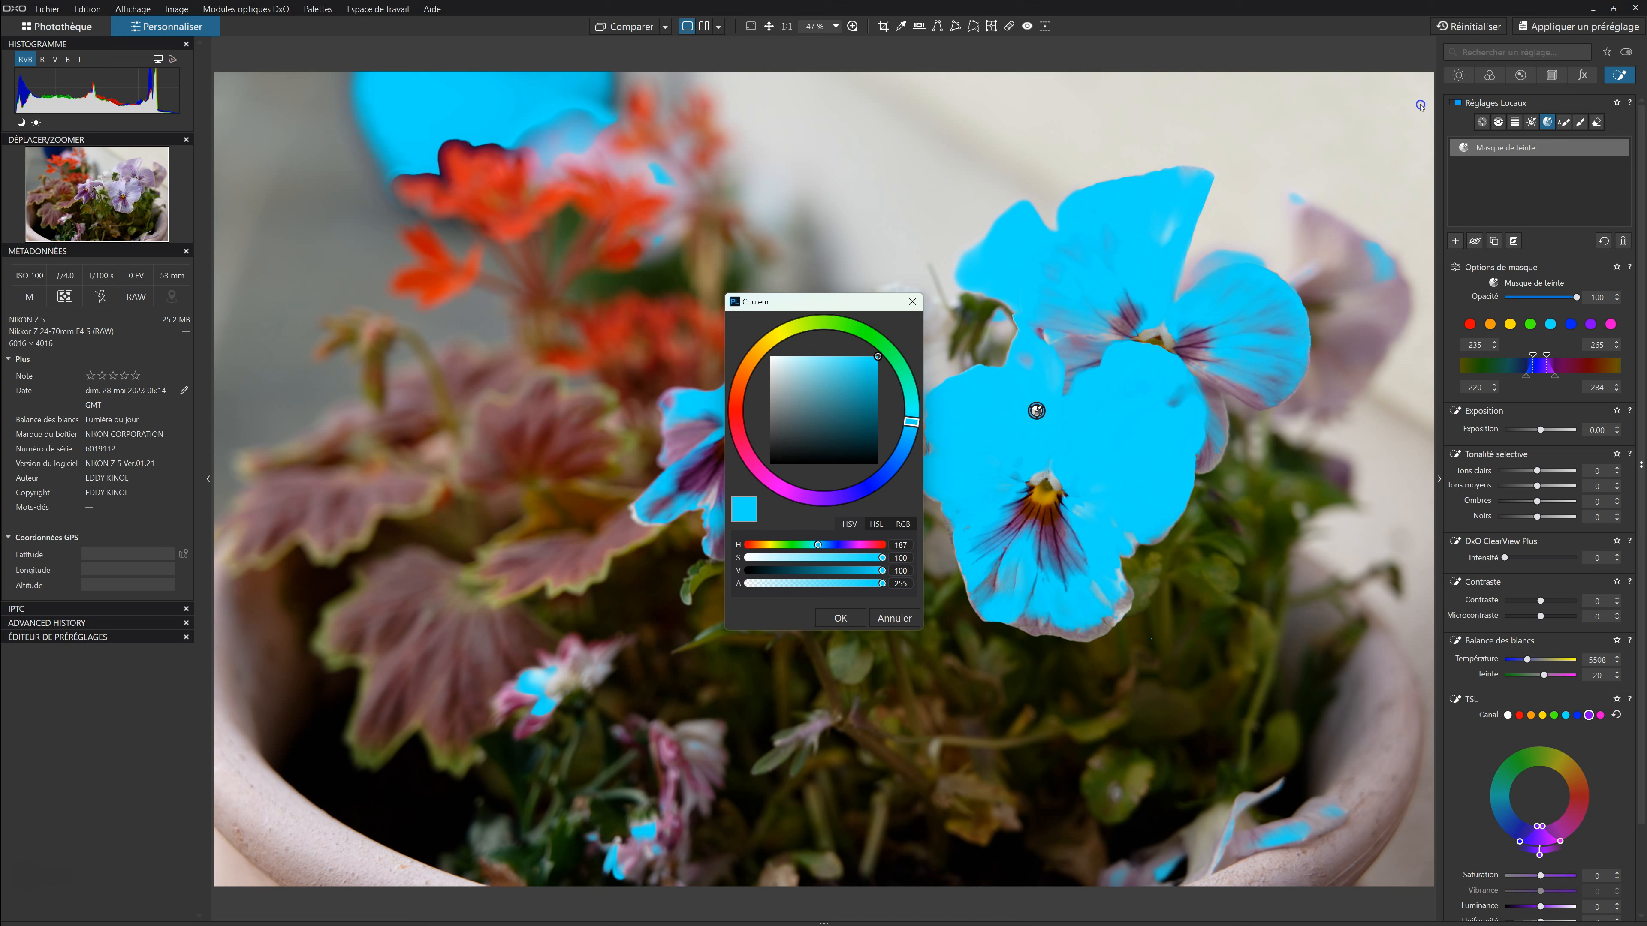
click(768, 337)
click(909, 434)
drag(910, 434, 887, 473)
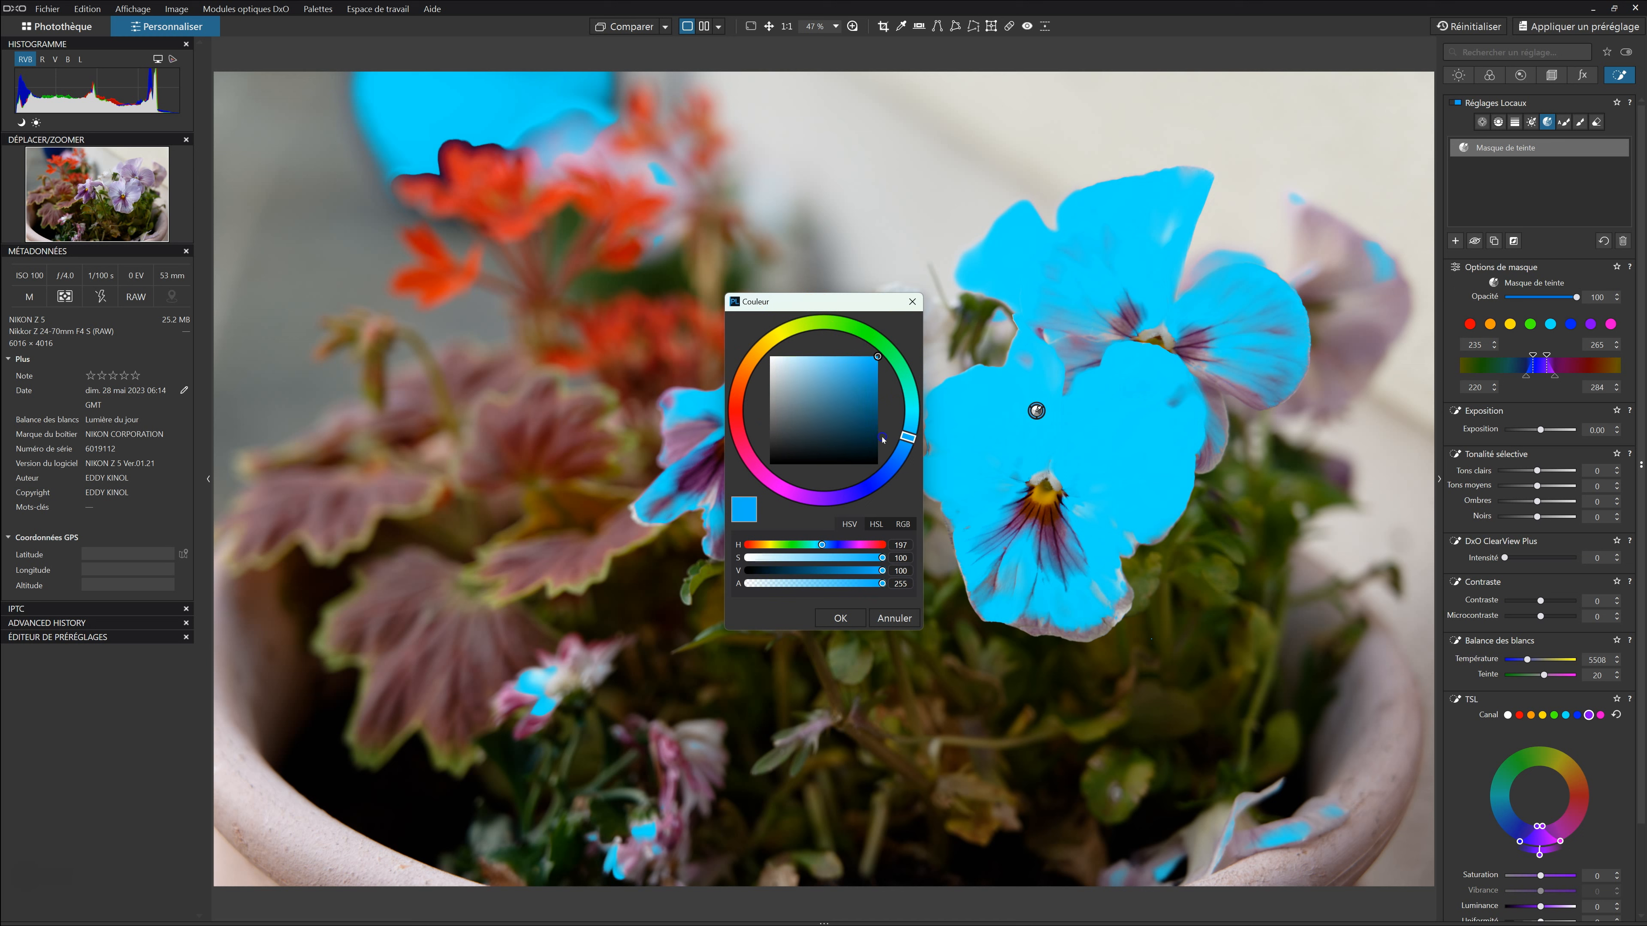
click(878, 358)
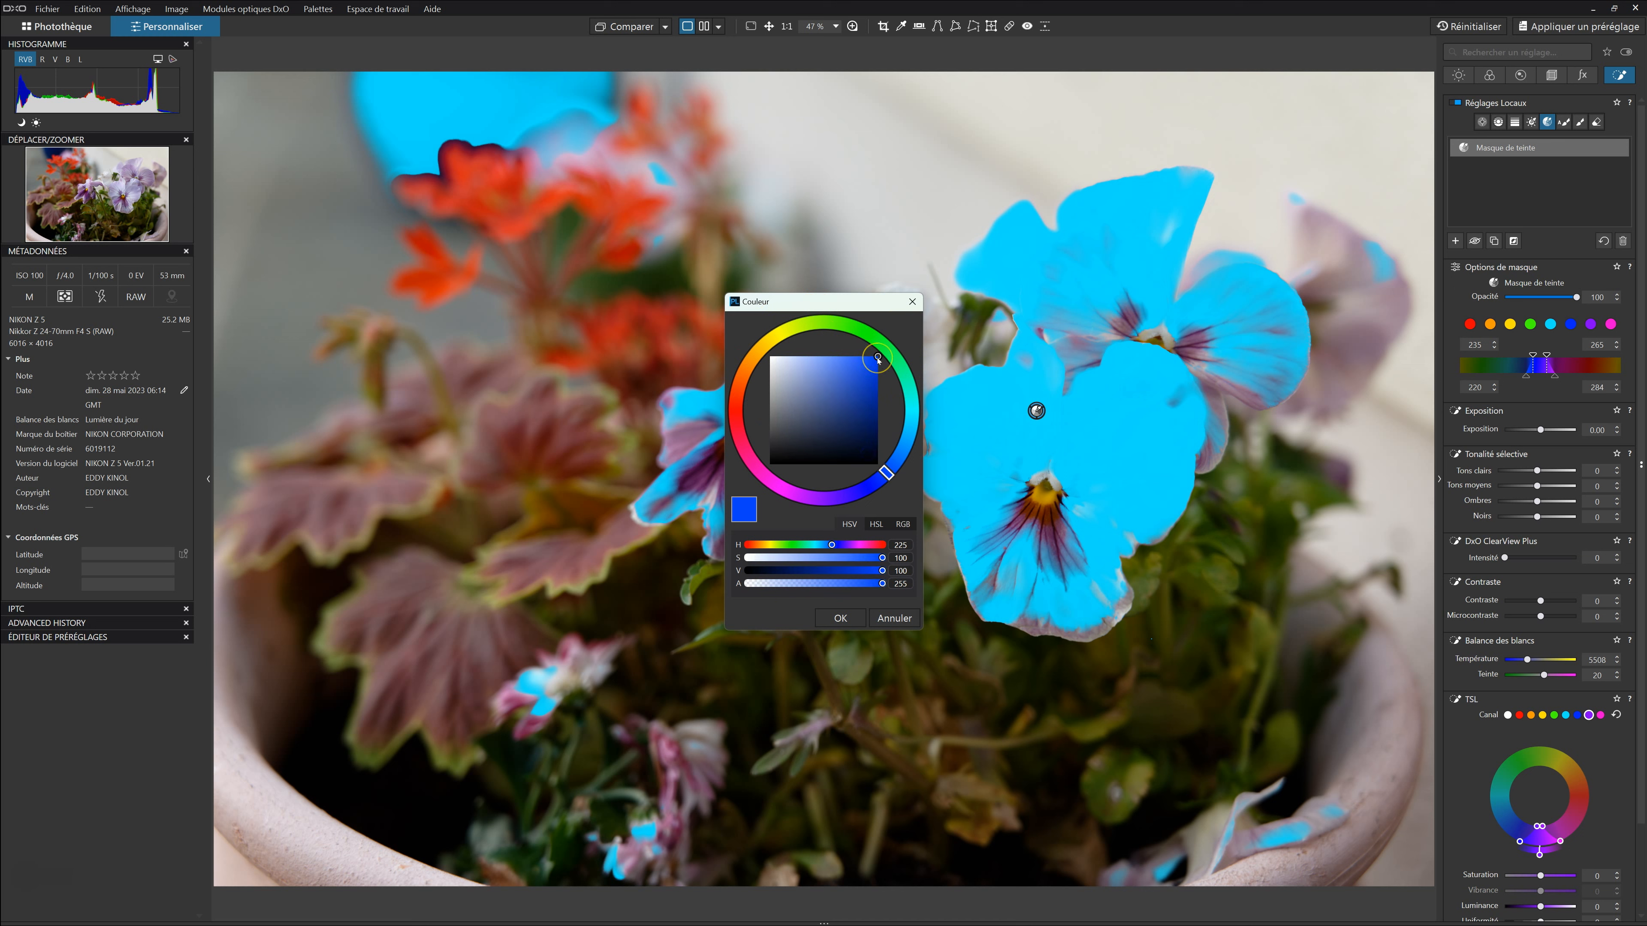
click(878, 358)
mouse_move(878, 358)
mouse_down()
mouse_move(844, 416)
mouse_move(775, 376)
mouse_up()
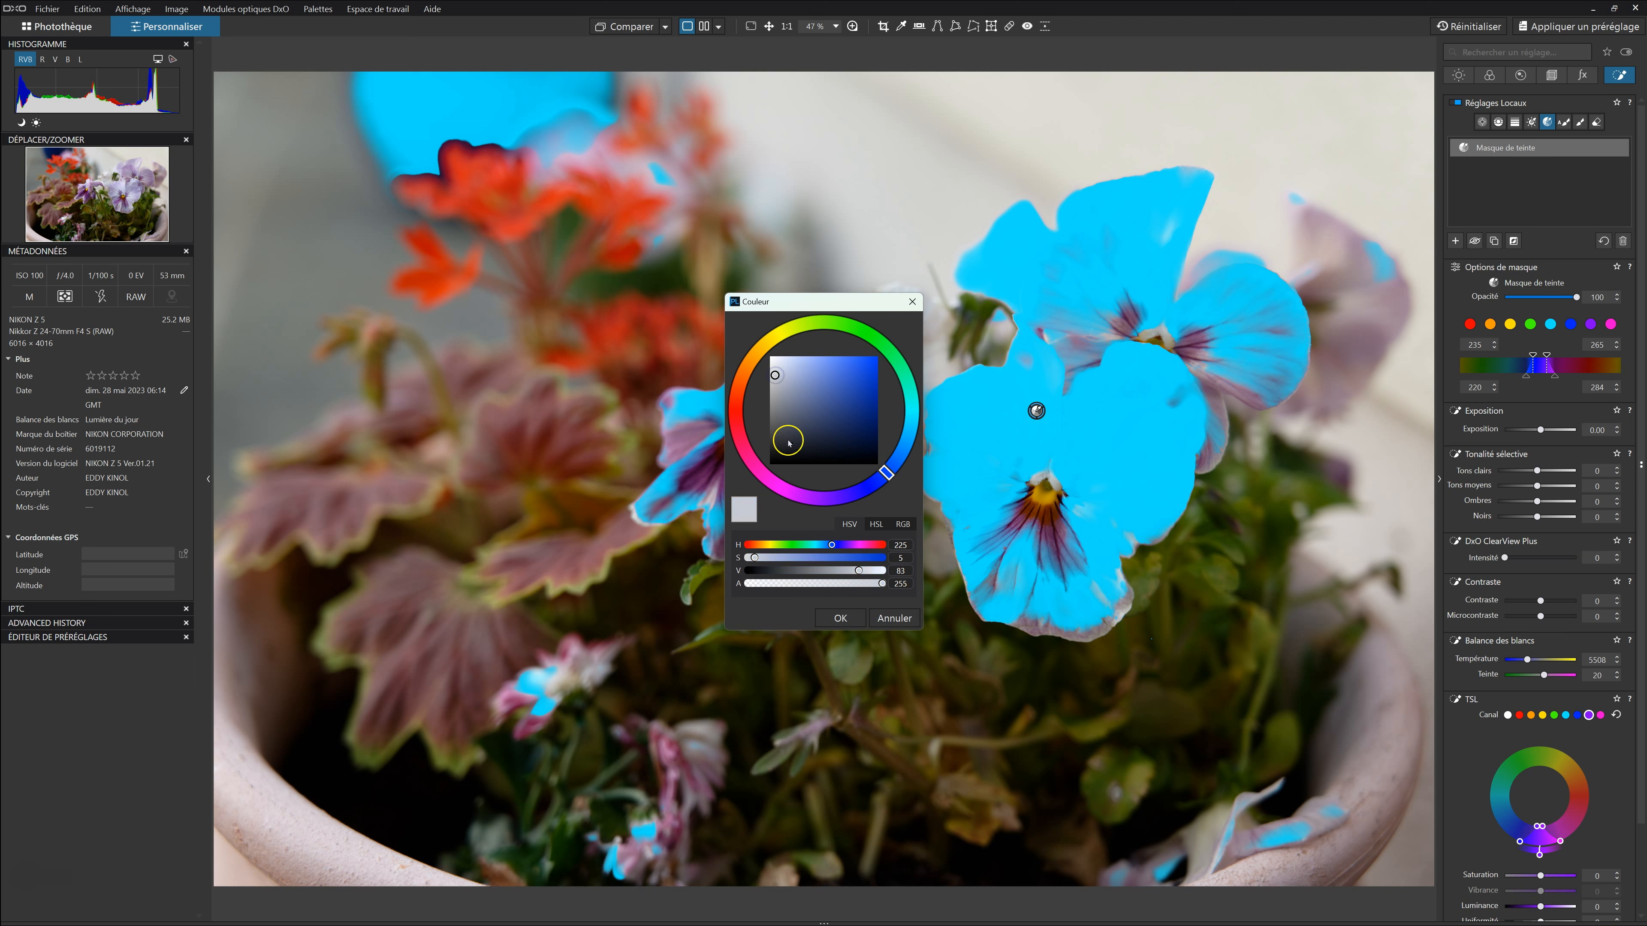
click(839, 617)
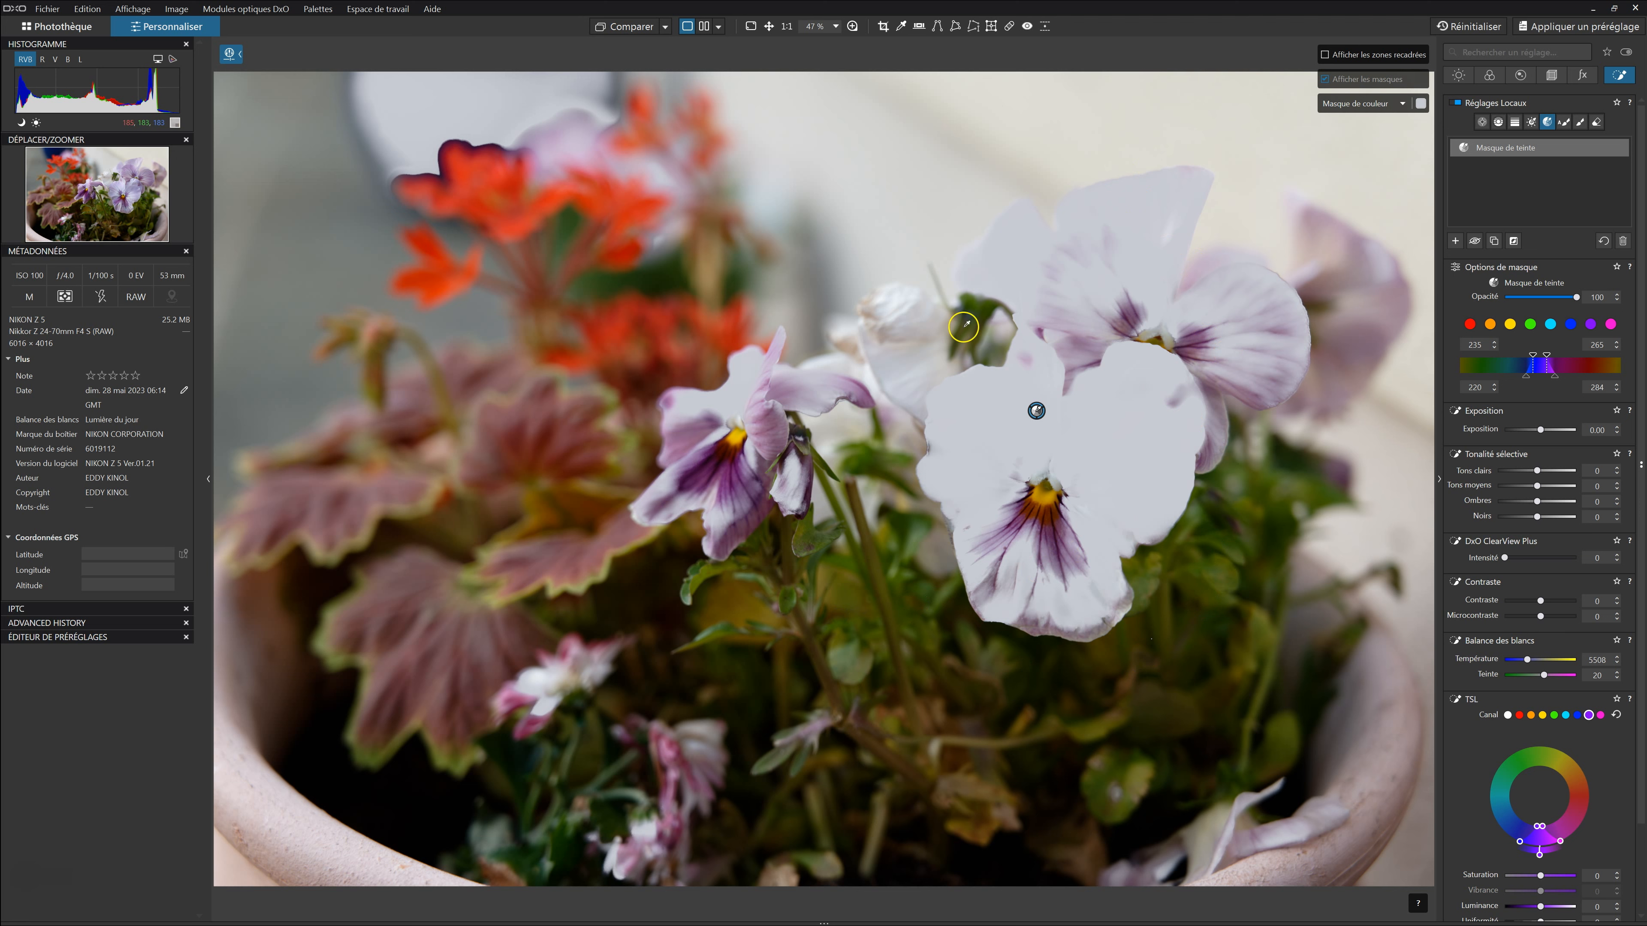
Step: Change the mask overlay colour to a vivid orange with hue 16, saturation 99 and value 96
click(1418, 104)
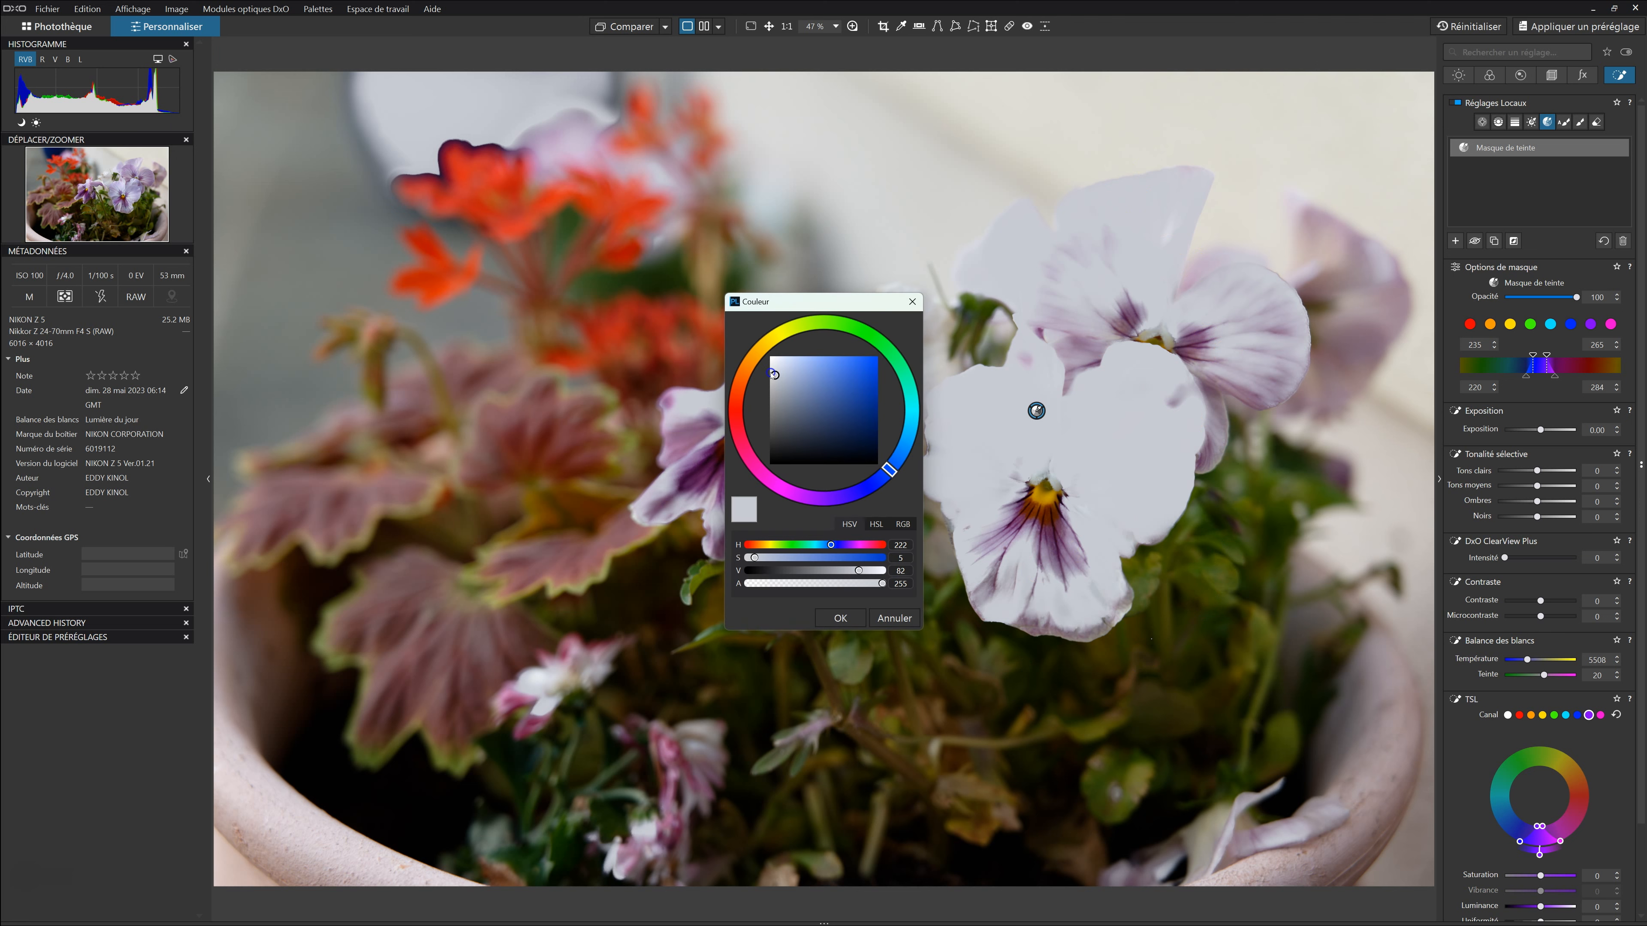
click(763, 385)
drag(775, 376, 875, 361)
click(803, 510)
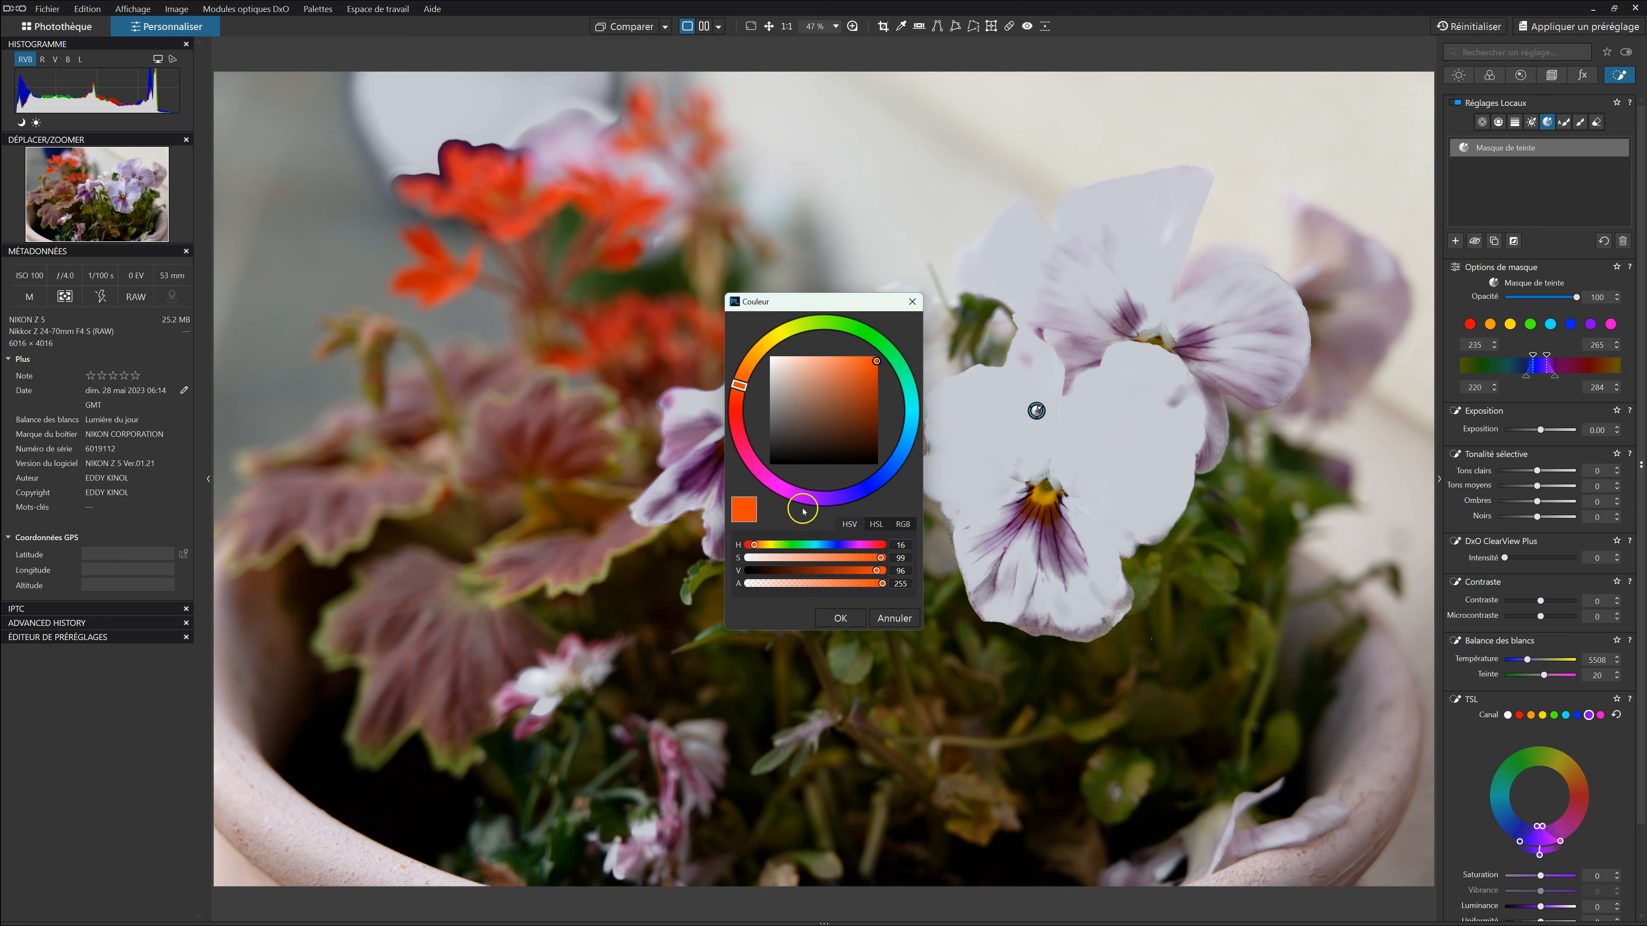
click(841, 618)
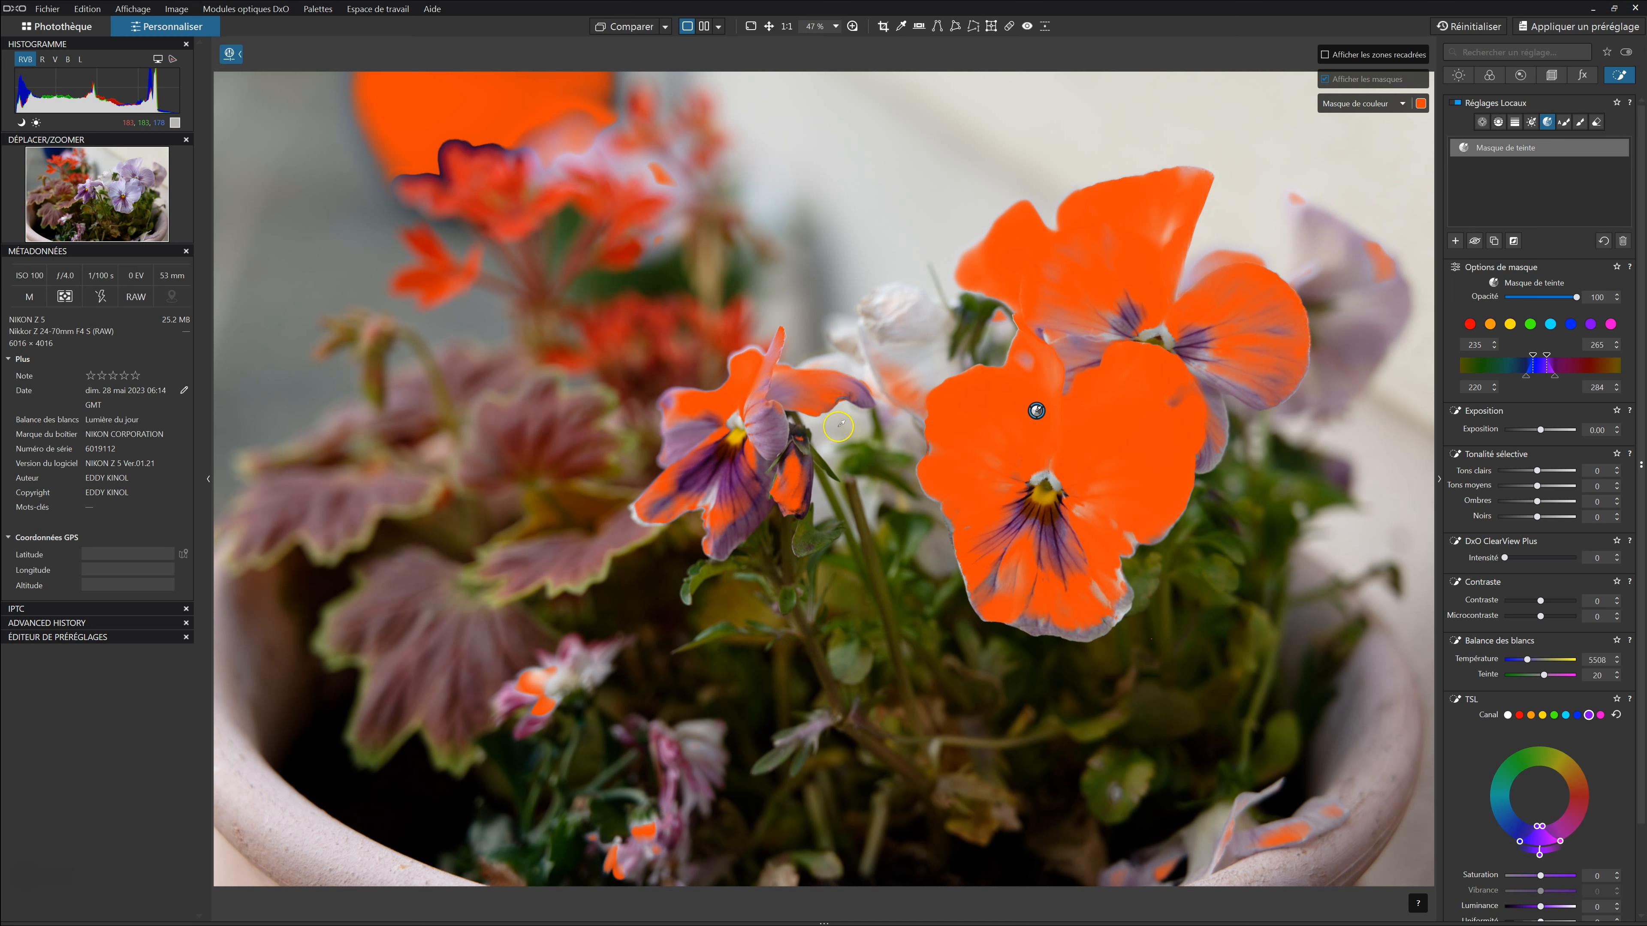
Step: Make the orange mask overlay semi-transparent by lowering its alpha to 119
click(1420, 103)
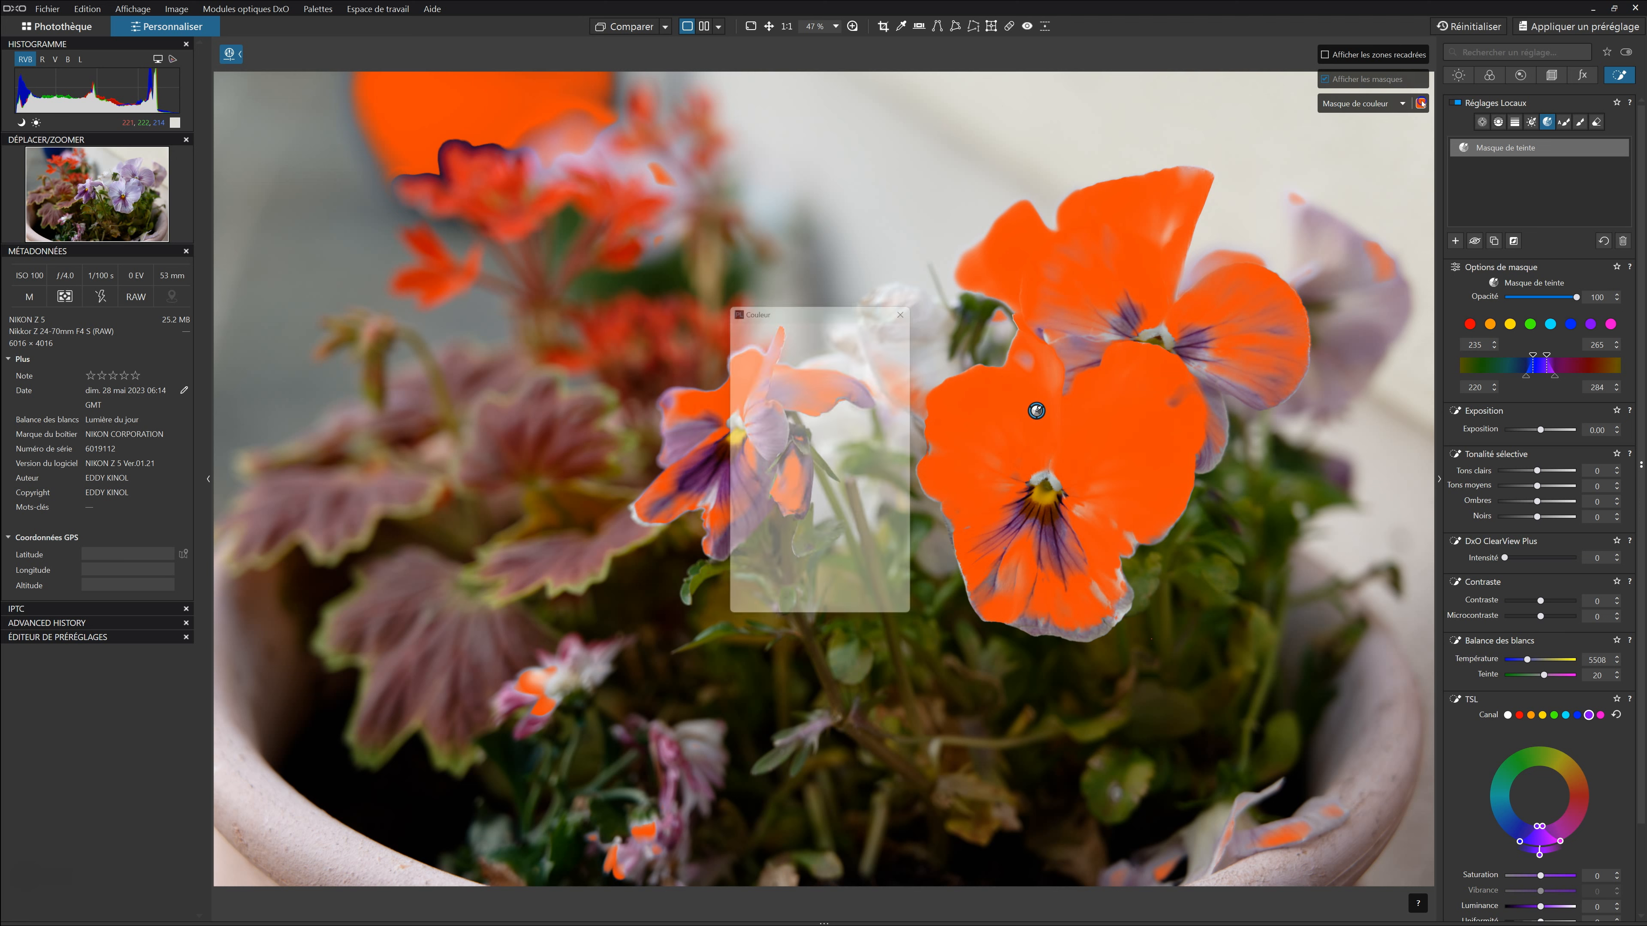
click(883, 584)
drag(882, 583, 788, 586)
mouse_move(843, 589)
mouse_down()
mouse_move(792, 588)
mouse_move(825, 589)
mouse_up()
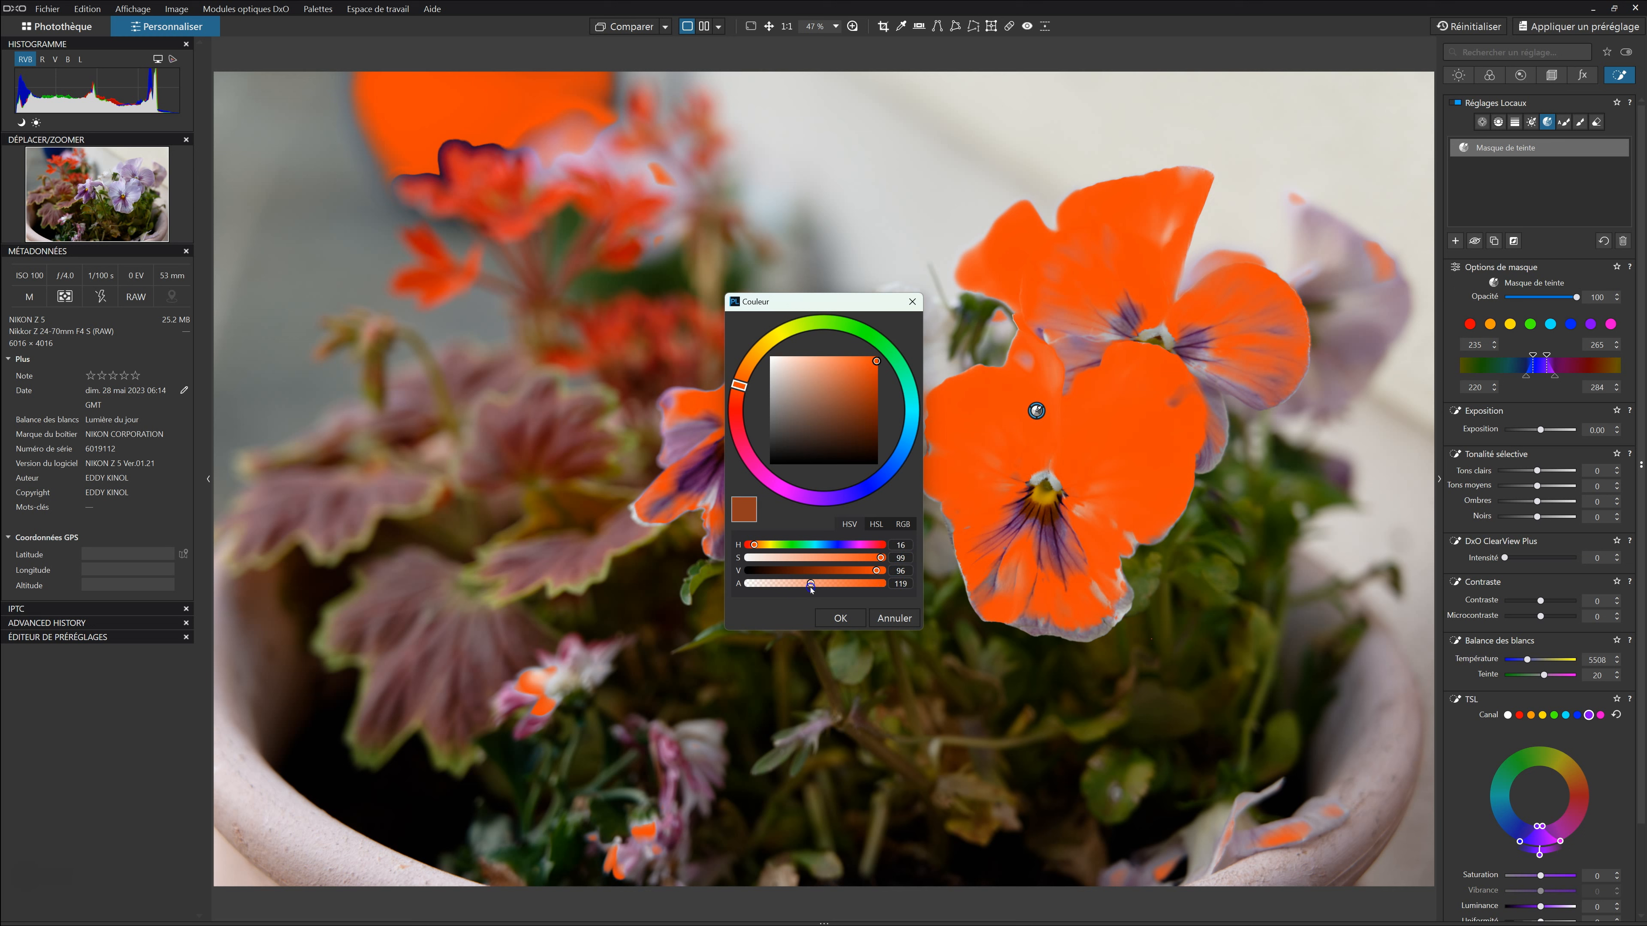
click(850, 616)
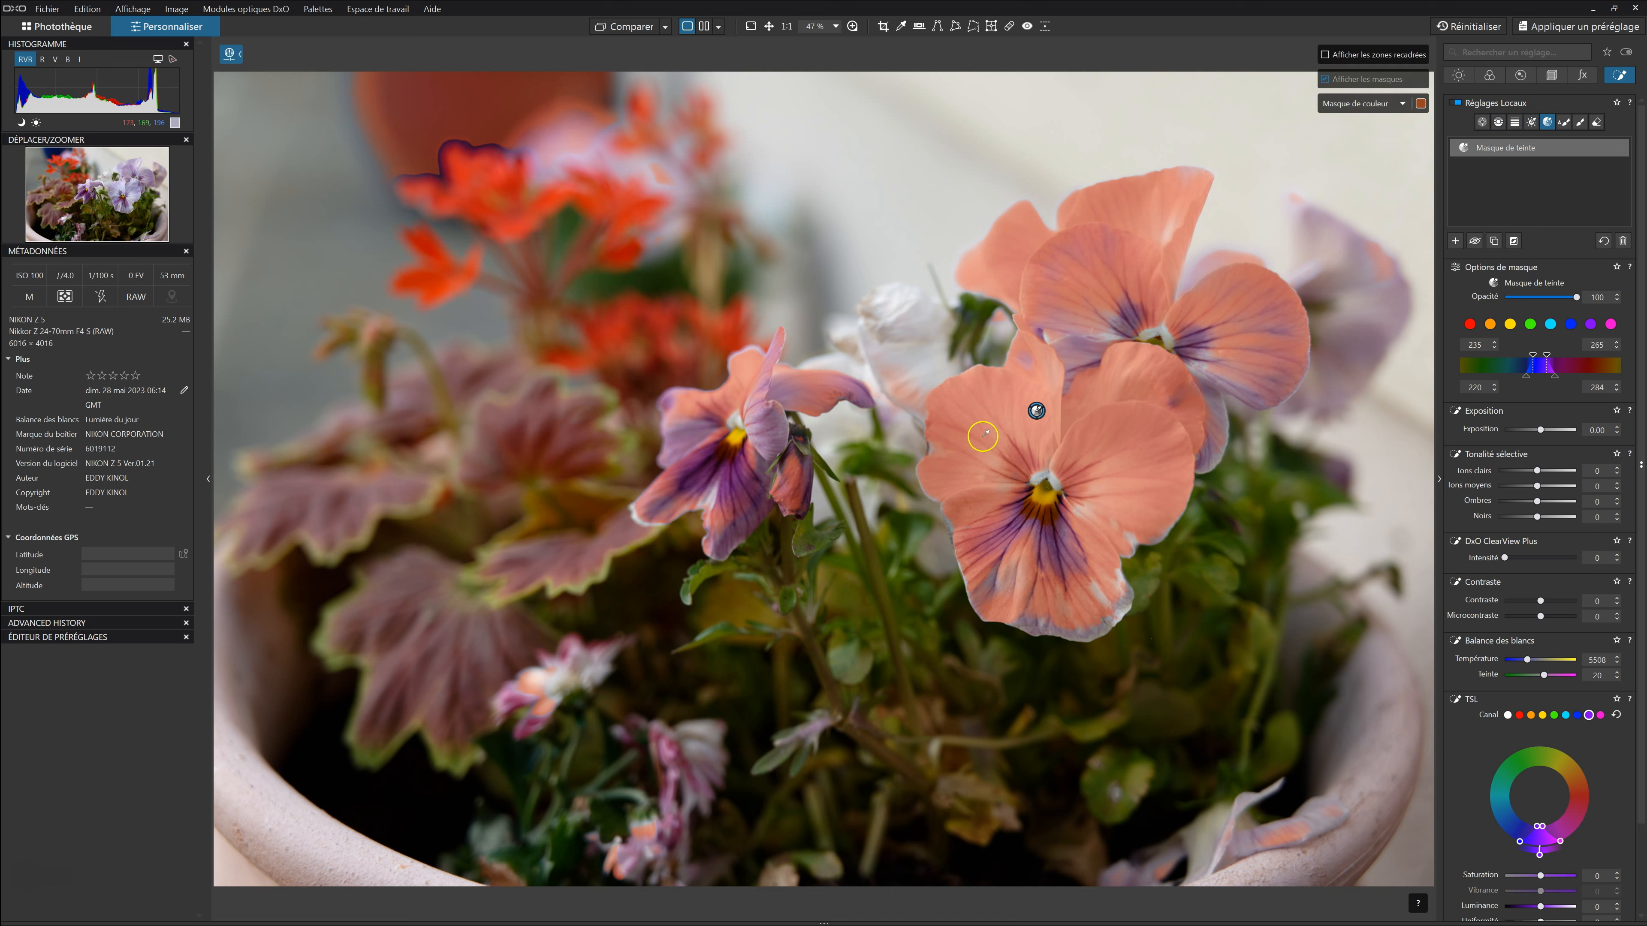
click(1420, 103)
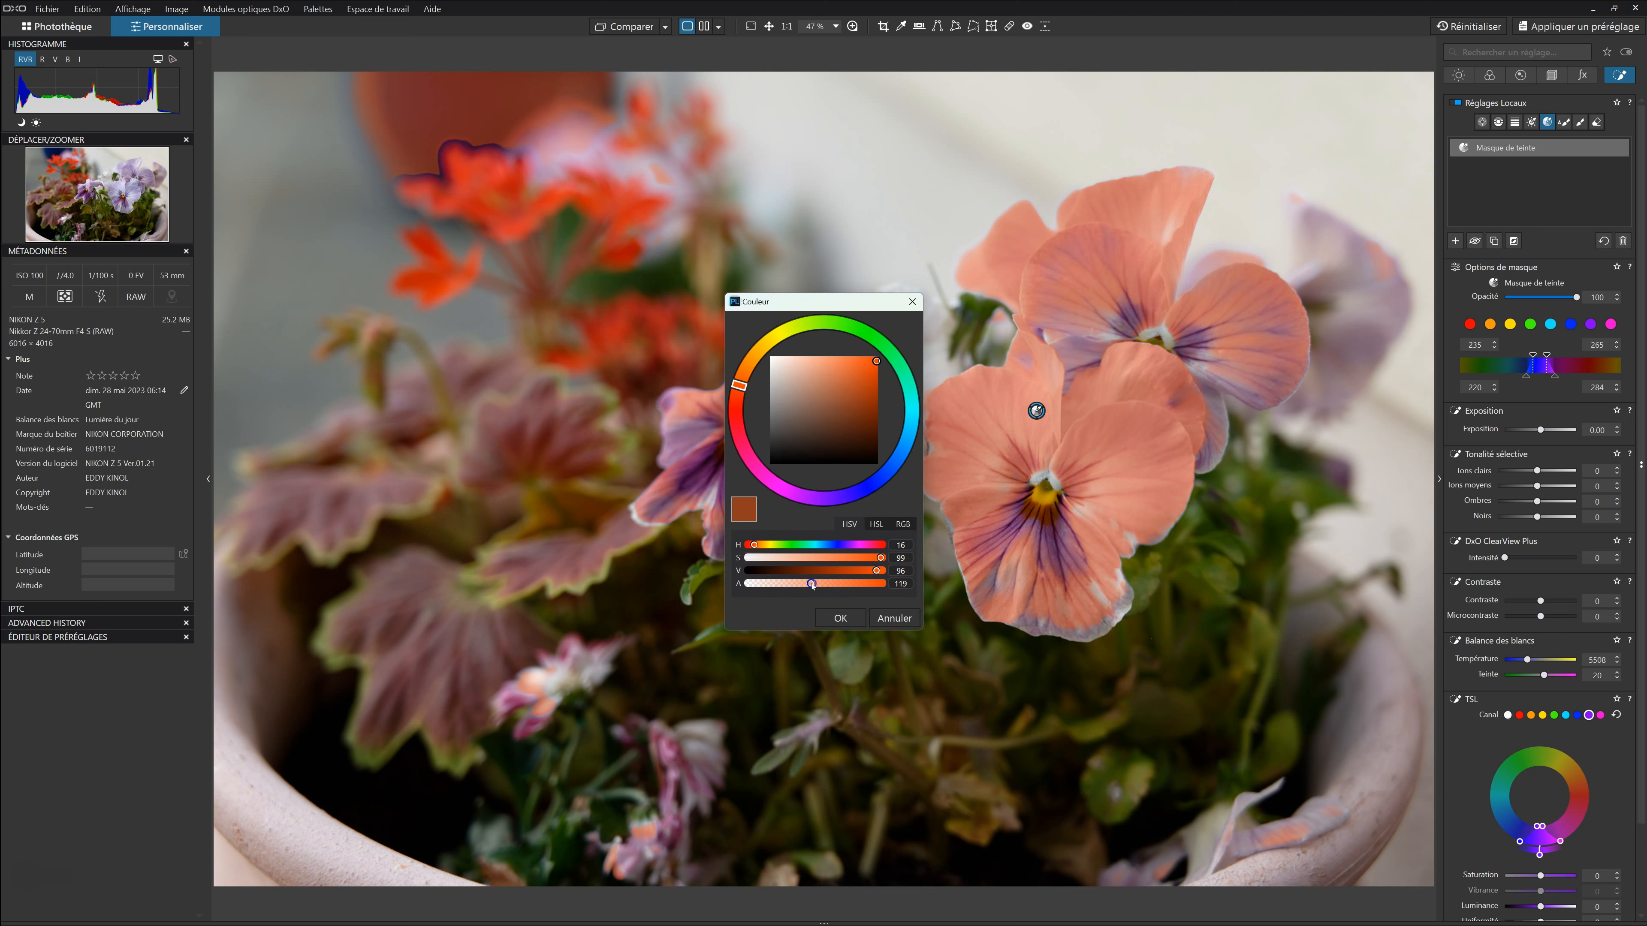
drag(810, 582, 922, 588)
click(887, 585)
key(Return)
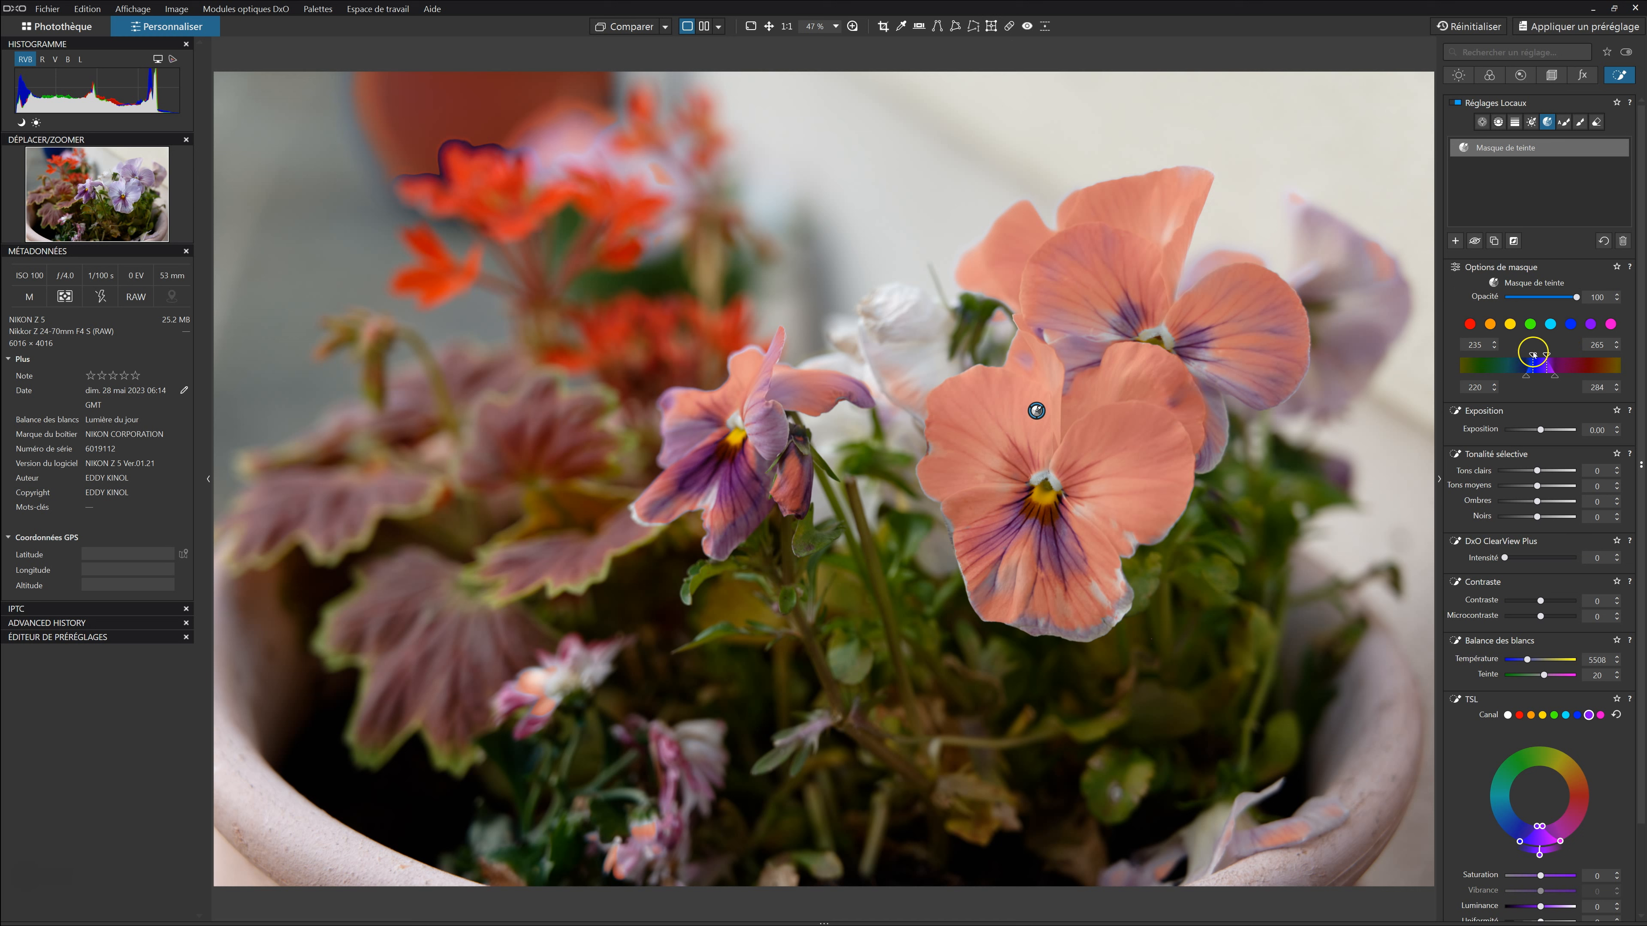
Step: Widen the mask's hue range to 197–307, with outer transition limits of 182 and 325, to cover the violet petals
drag(1548, 356, 1517, 358)
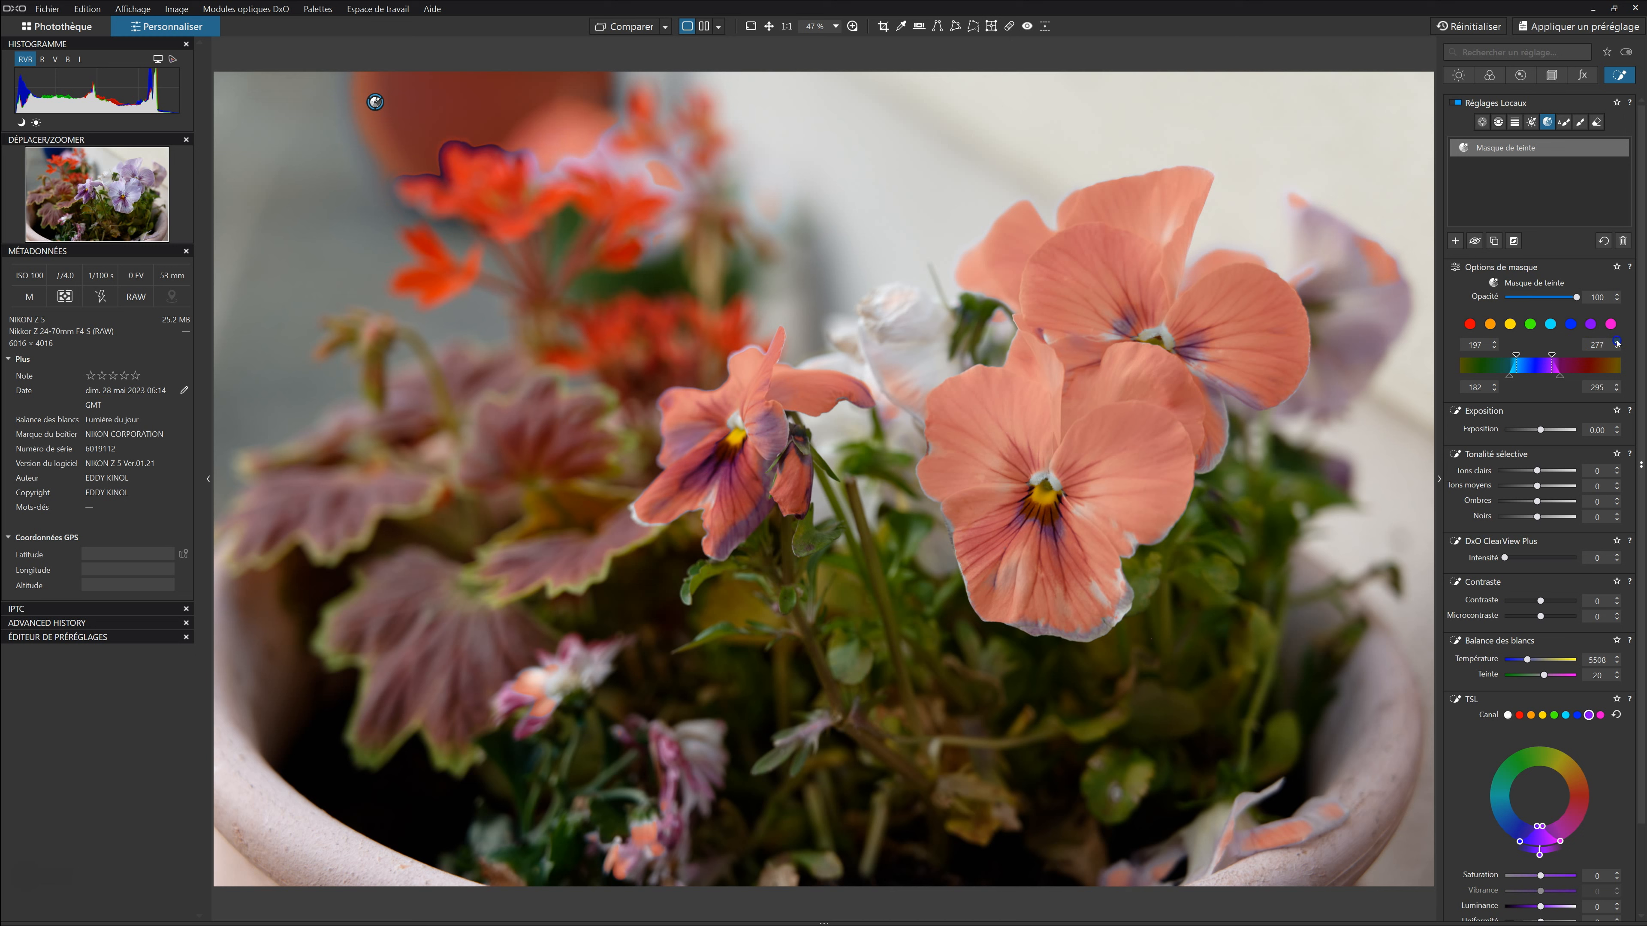
click(1617, 342)
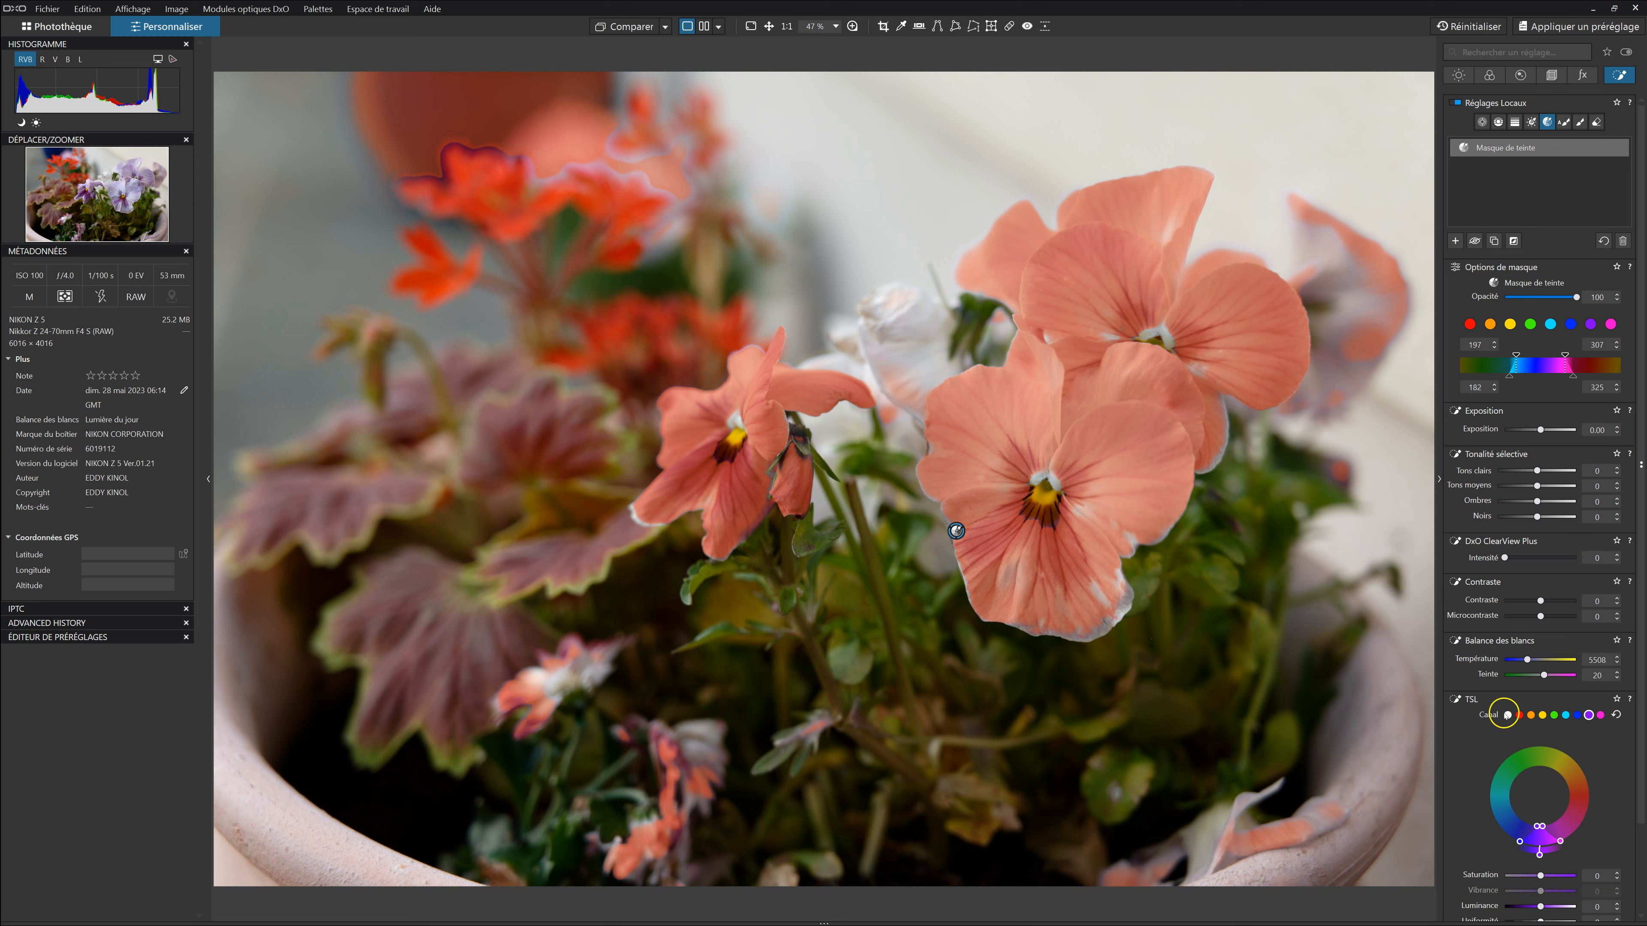
Step: Select the white channel in the TSL settings and shift the masked flowers' hue slightly towards blue
click(1506, 715)
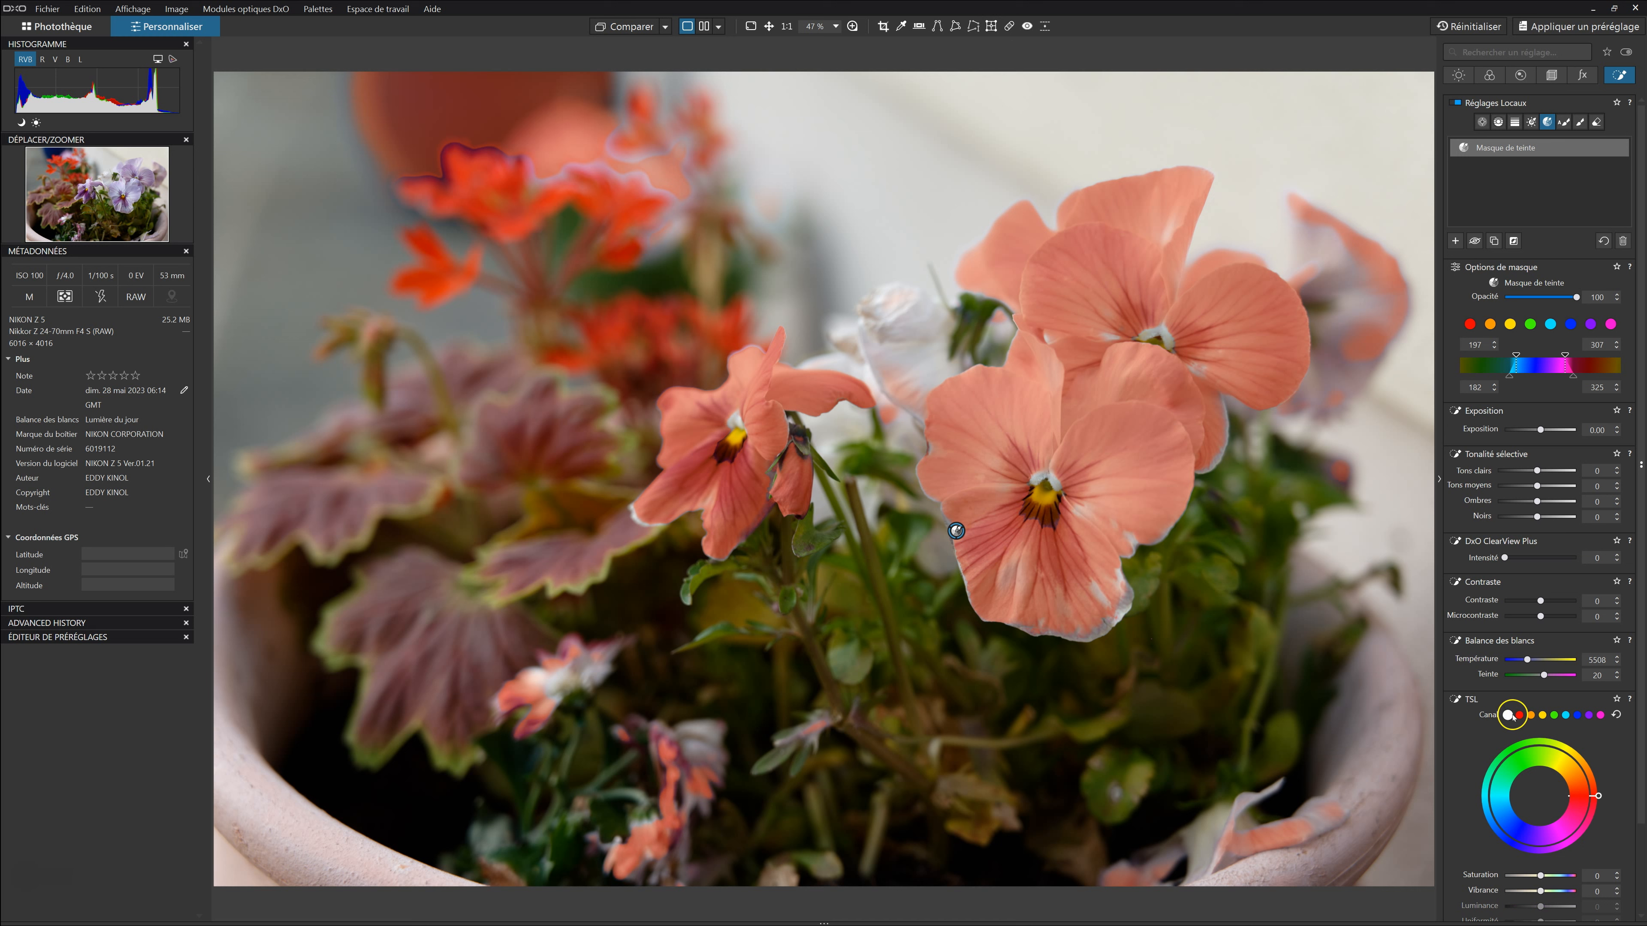
double_click(1599, 798)
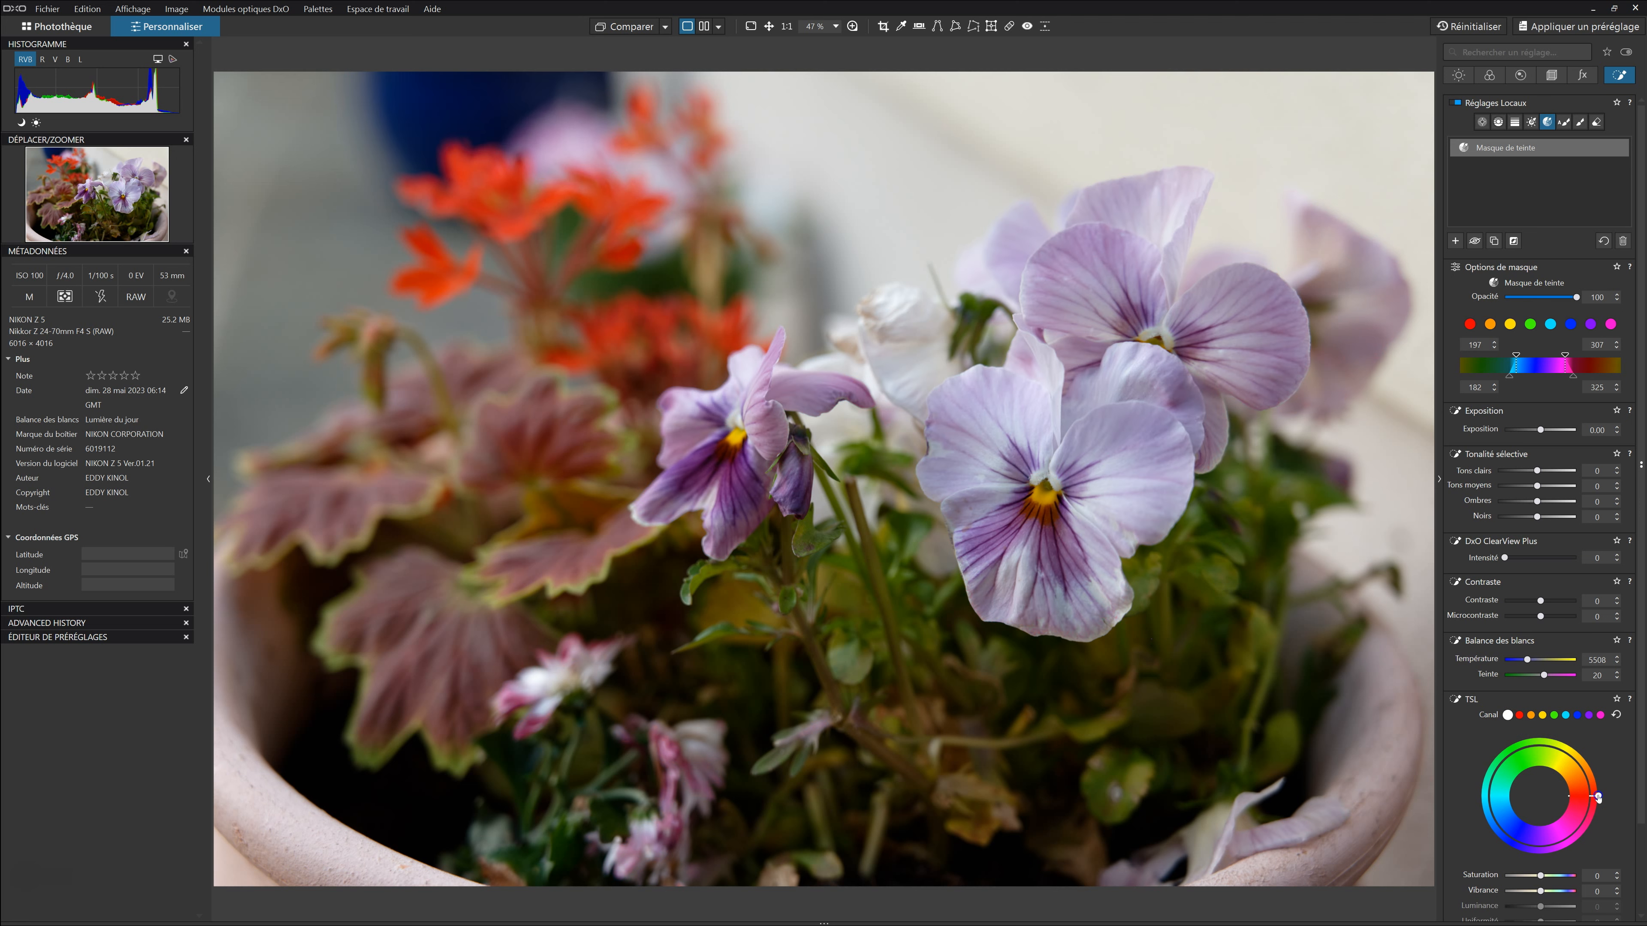
drag(1598, 798, 1567, 771)
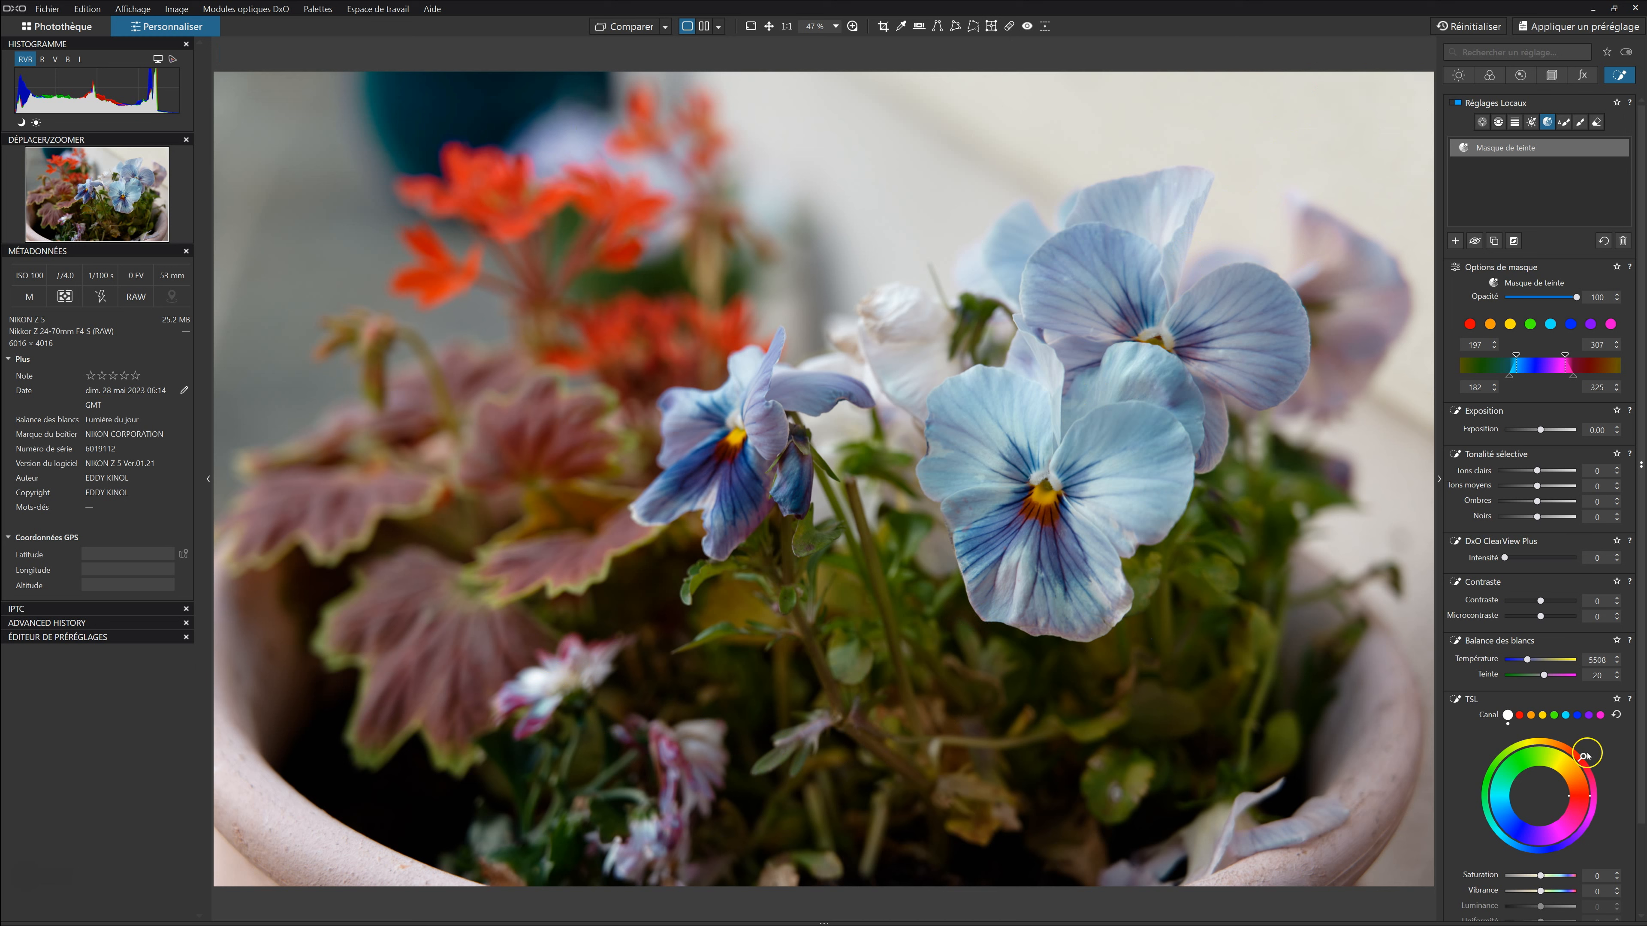
drag(1590, 767, 1606, 789)
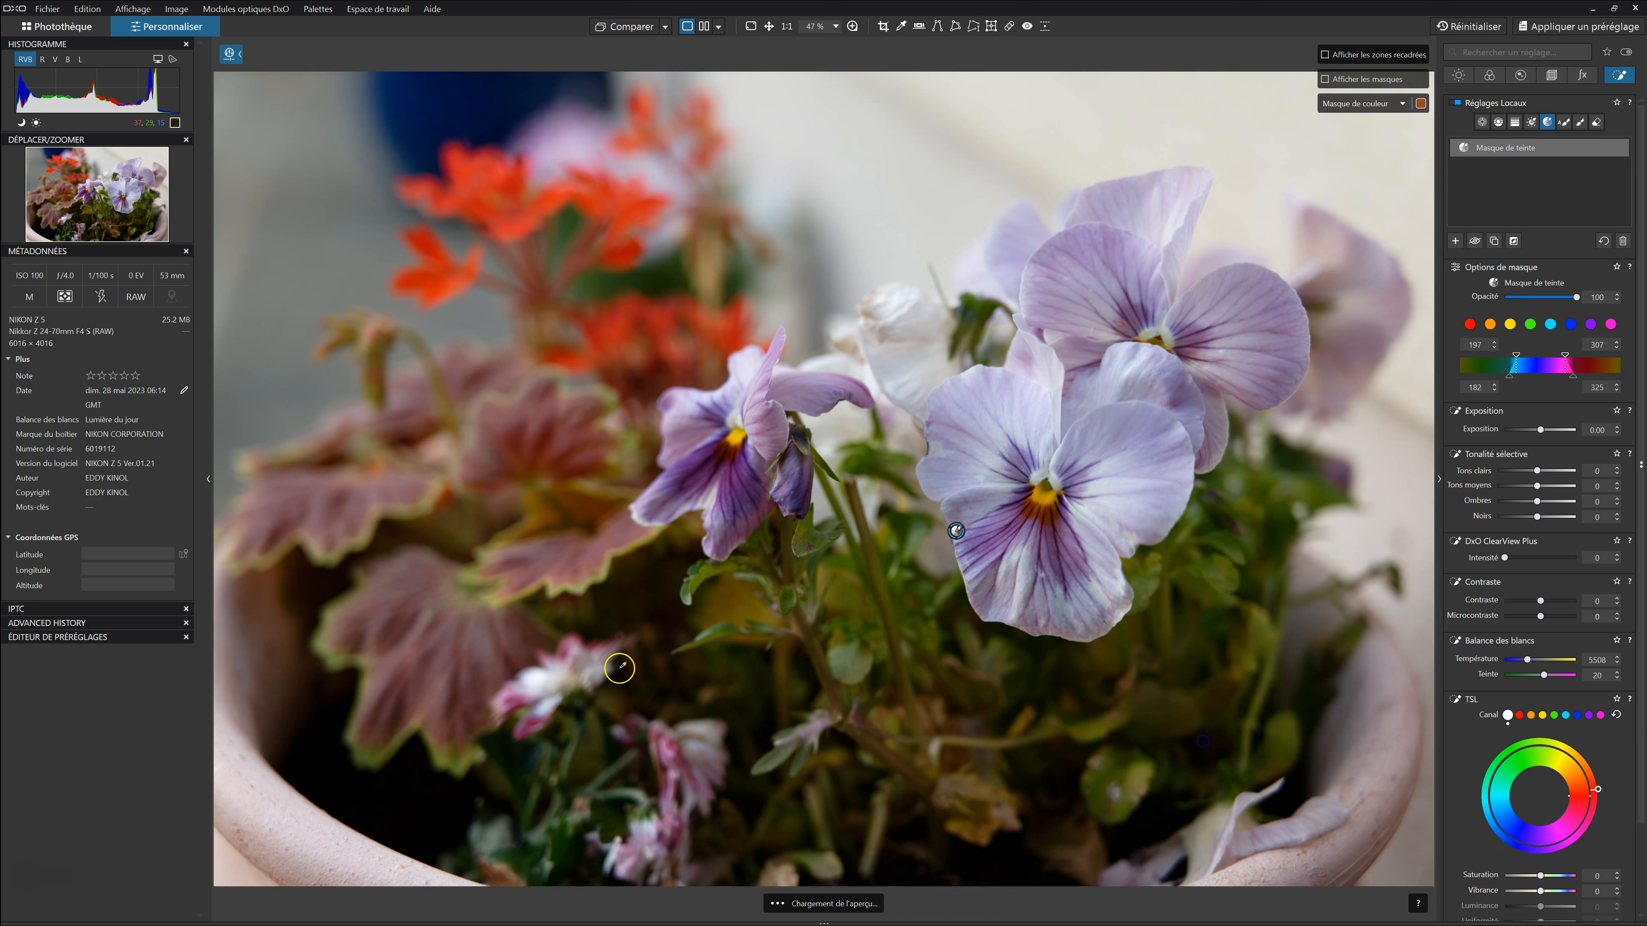
drag(1598, 790, 1600, 773)
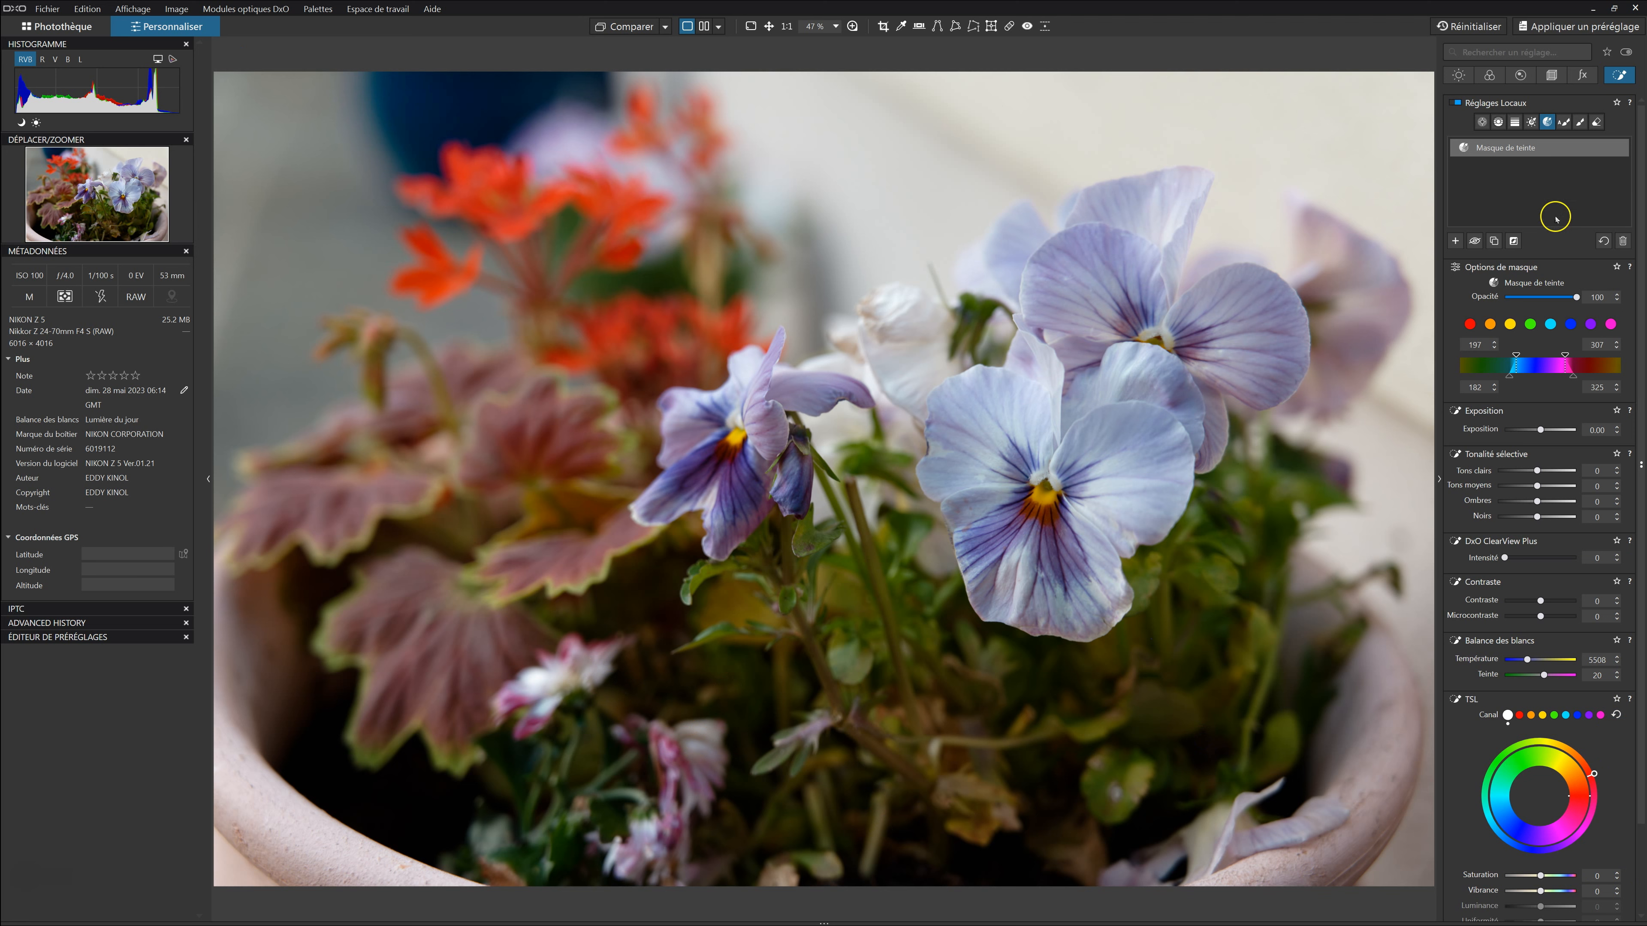
Step: Erase the hue mask from the blue pot, the background flower, the small pink flowers and the blurred rear pansy, checking with the mask overlay
click(1597, 122)
drag(263, 55, 318, 59)
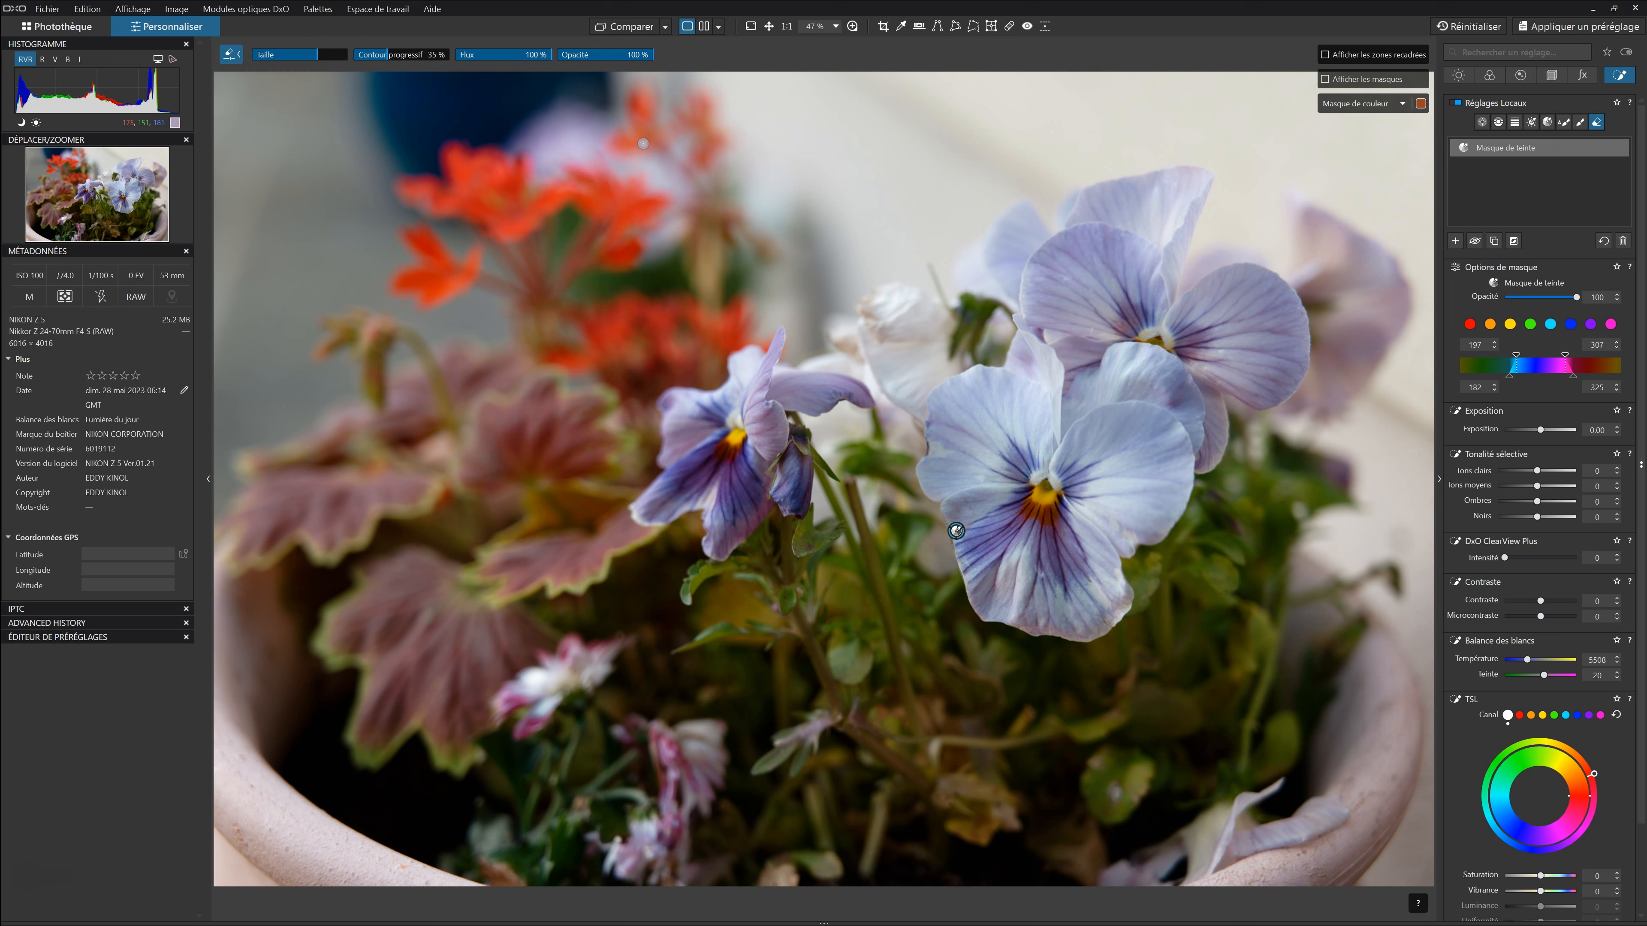
mouse_move(598, 133)
mouse_down()
mouse_move(452, 104)
mouse_move(617, 221)
mouse_move(426, 122)
mouse_move(432, 140)
mouse_up()
click(1324, 80)
drag(510, 699, 551, 681)
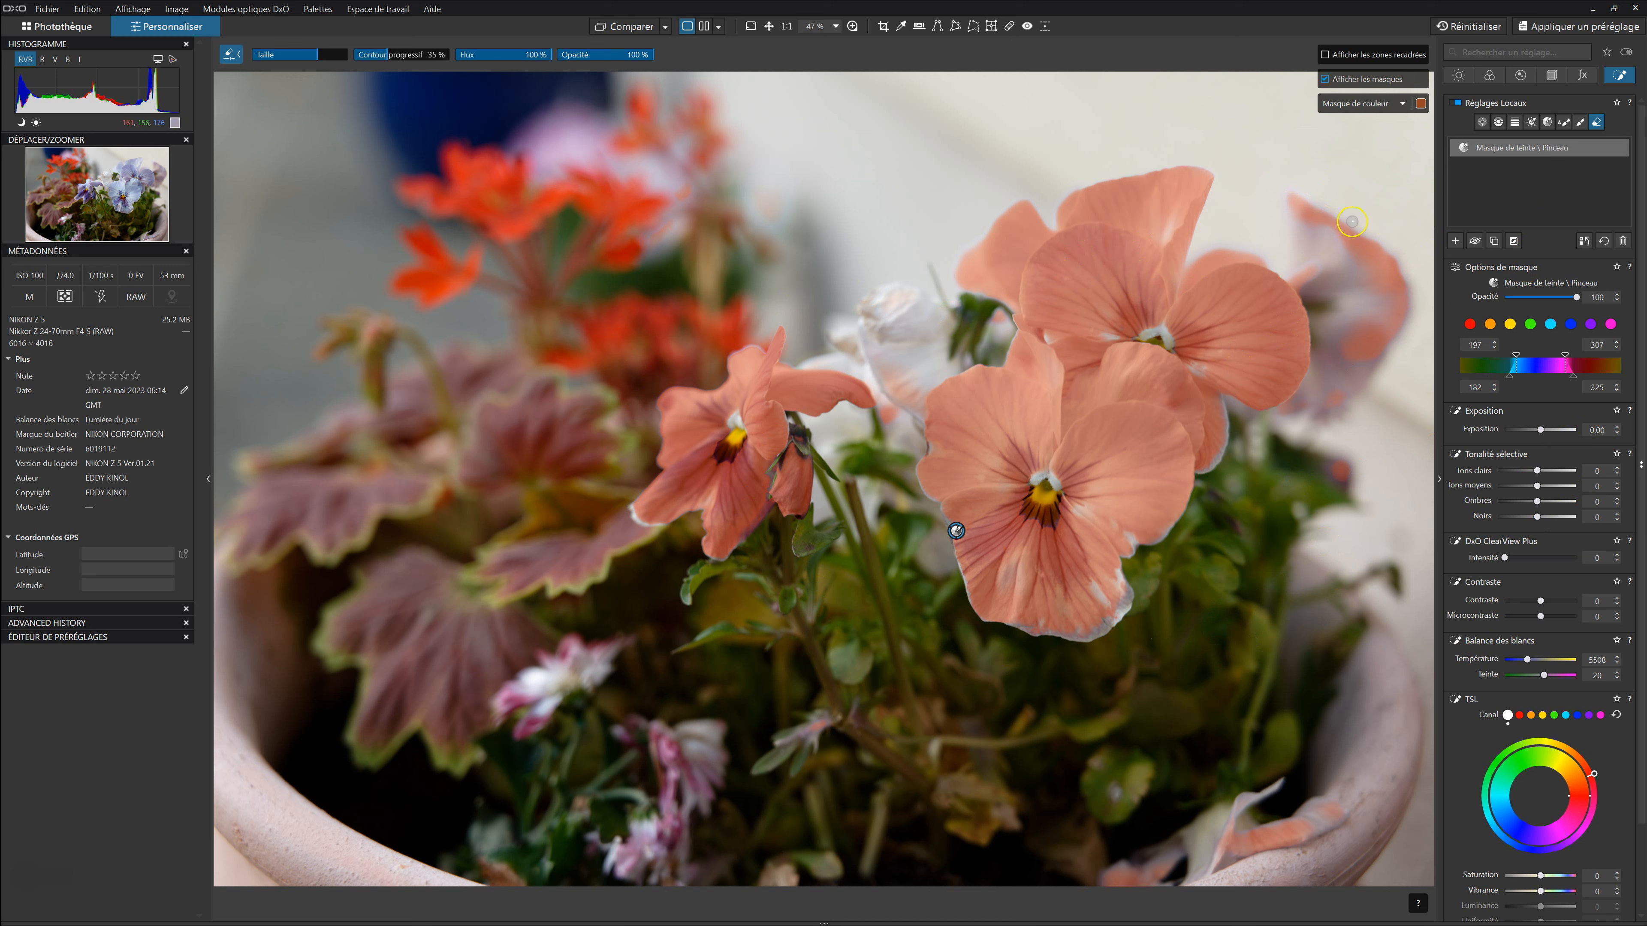
drag(1305, 187, 1393, 263)
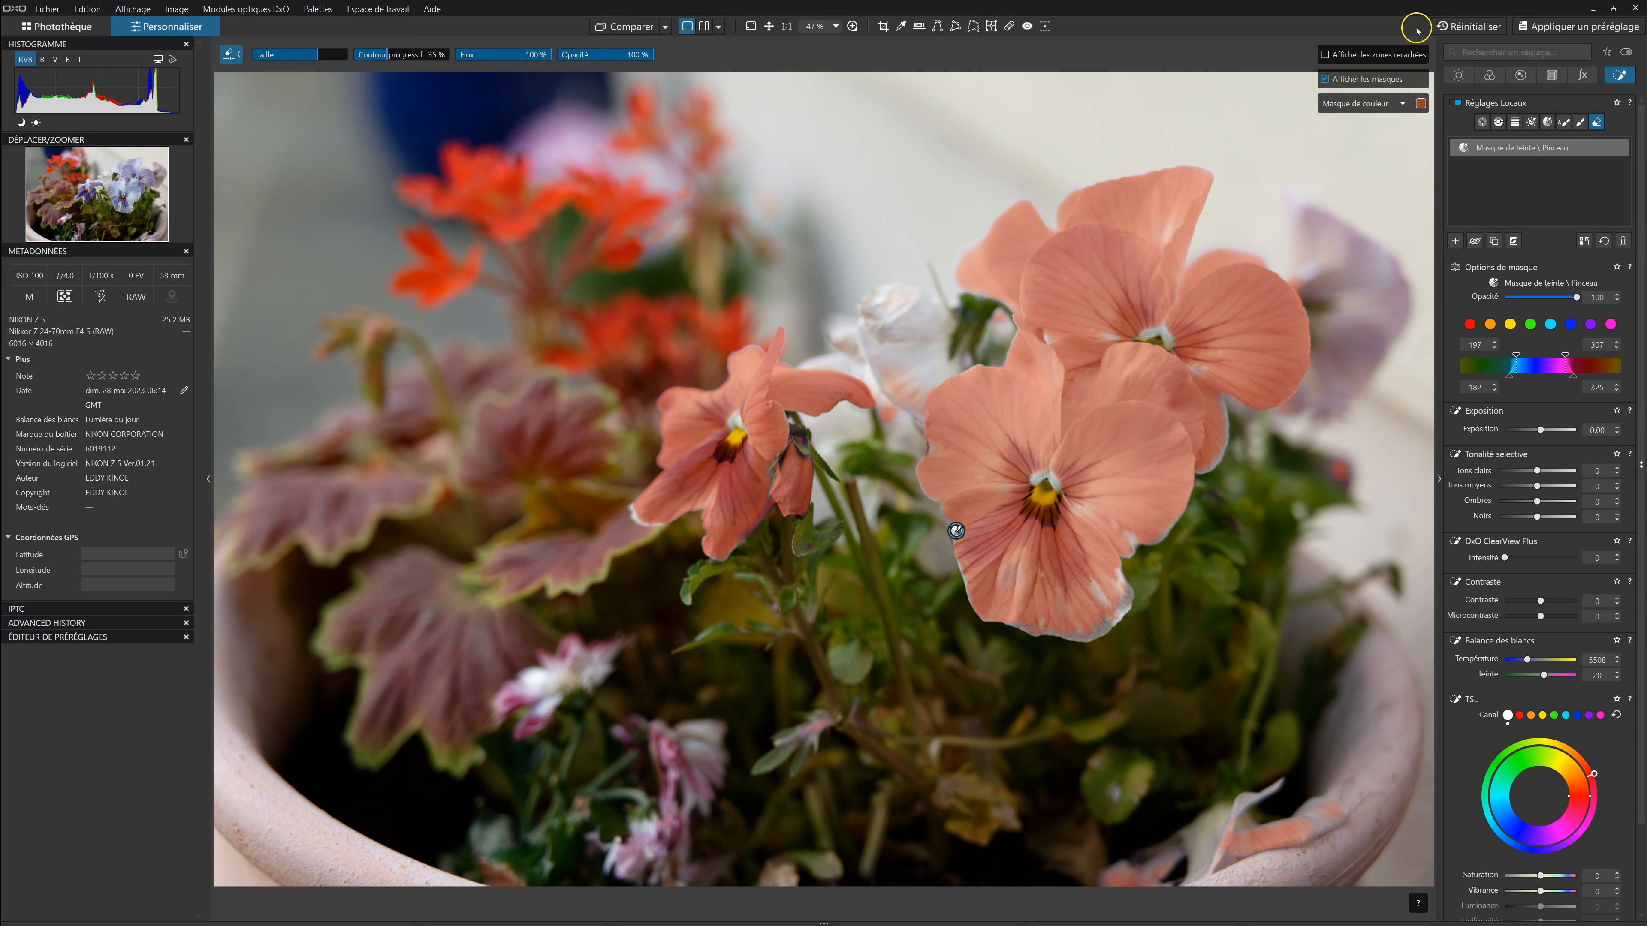
click(1326, 78)
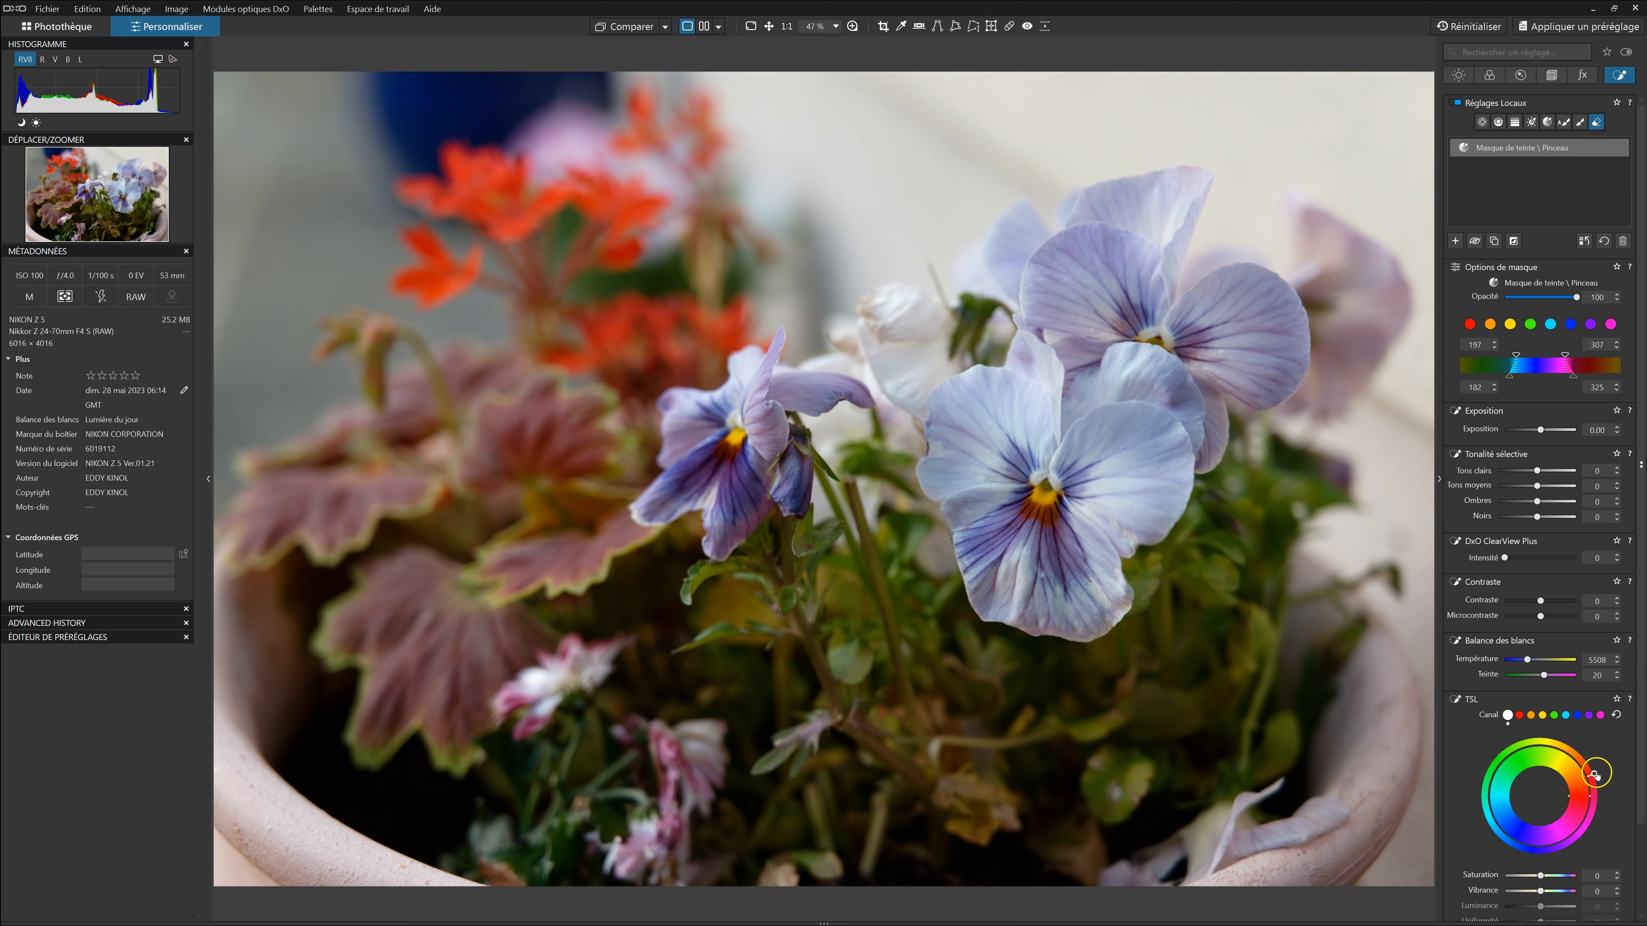
Step: Shift the masked pansies' hue towards pink and compare the result with the original image
drag(1594, 774, 1575, 827)
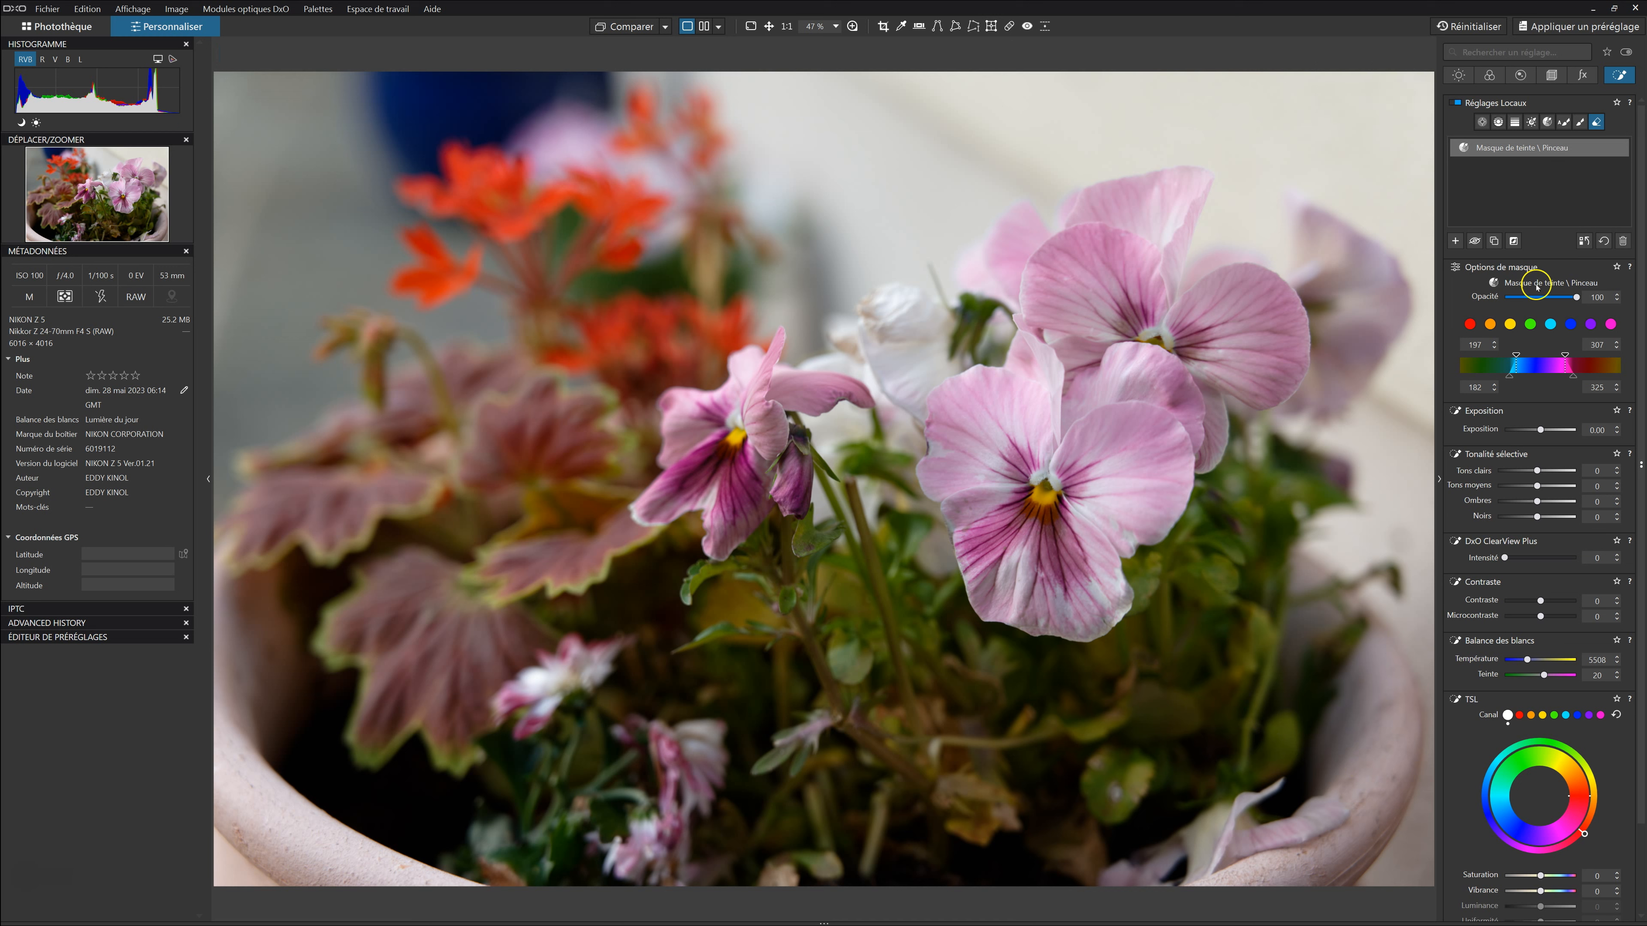
click(625, 31)
click(624, 30)
click(624, 30)
click(625, 30)
Step: Set the mask's DxO ClearView Plus intensity to 13 and compare the result with the original image
click(1505, 558)
mouse_move(1513, 559)
mouse_down()
mouse_move(1496, 559)
mouse_move(1509, 561)
mouse_up()
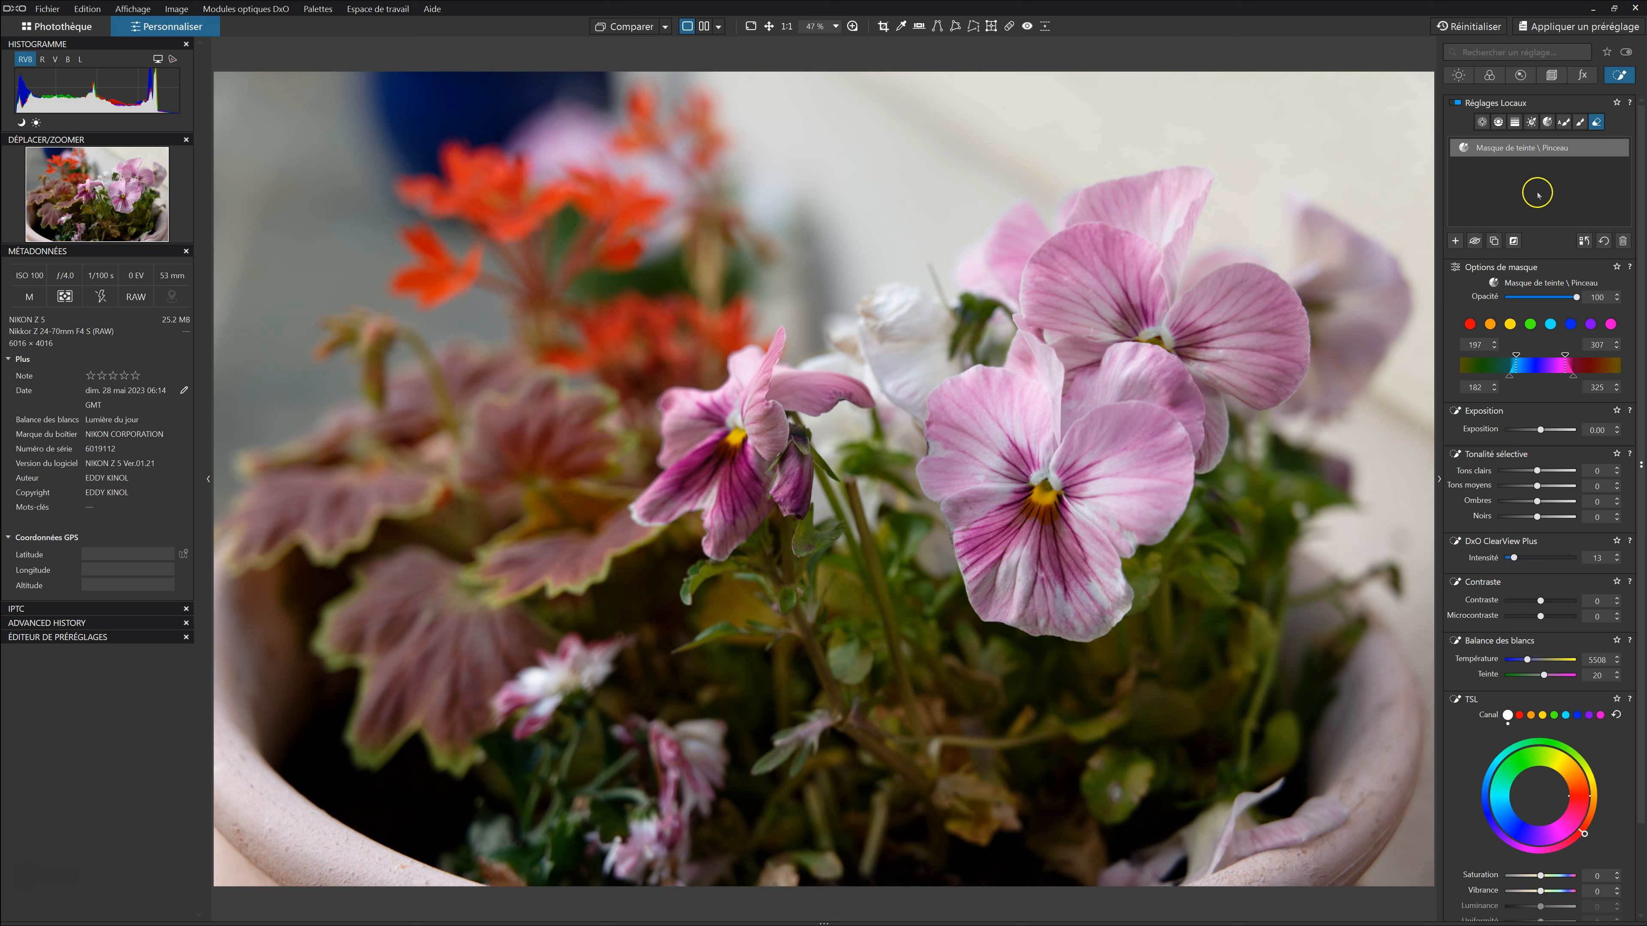
click(610, 20)
click(611, 20)
click(611, 20)
Step: Set the masked pansies' TSL saturation to 25
drag(1556, 876, 1558, 878)
scroll(1550, 879, down, 1)
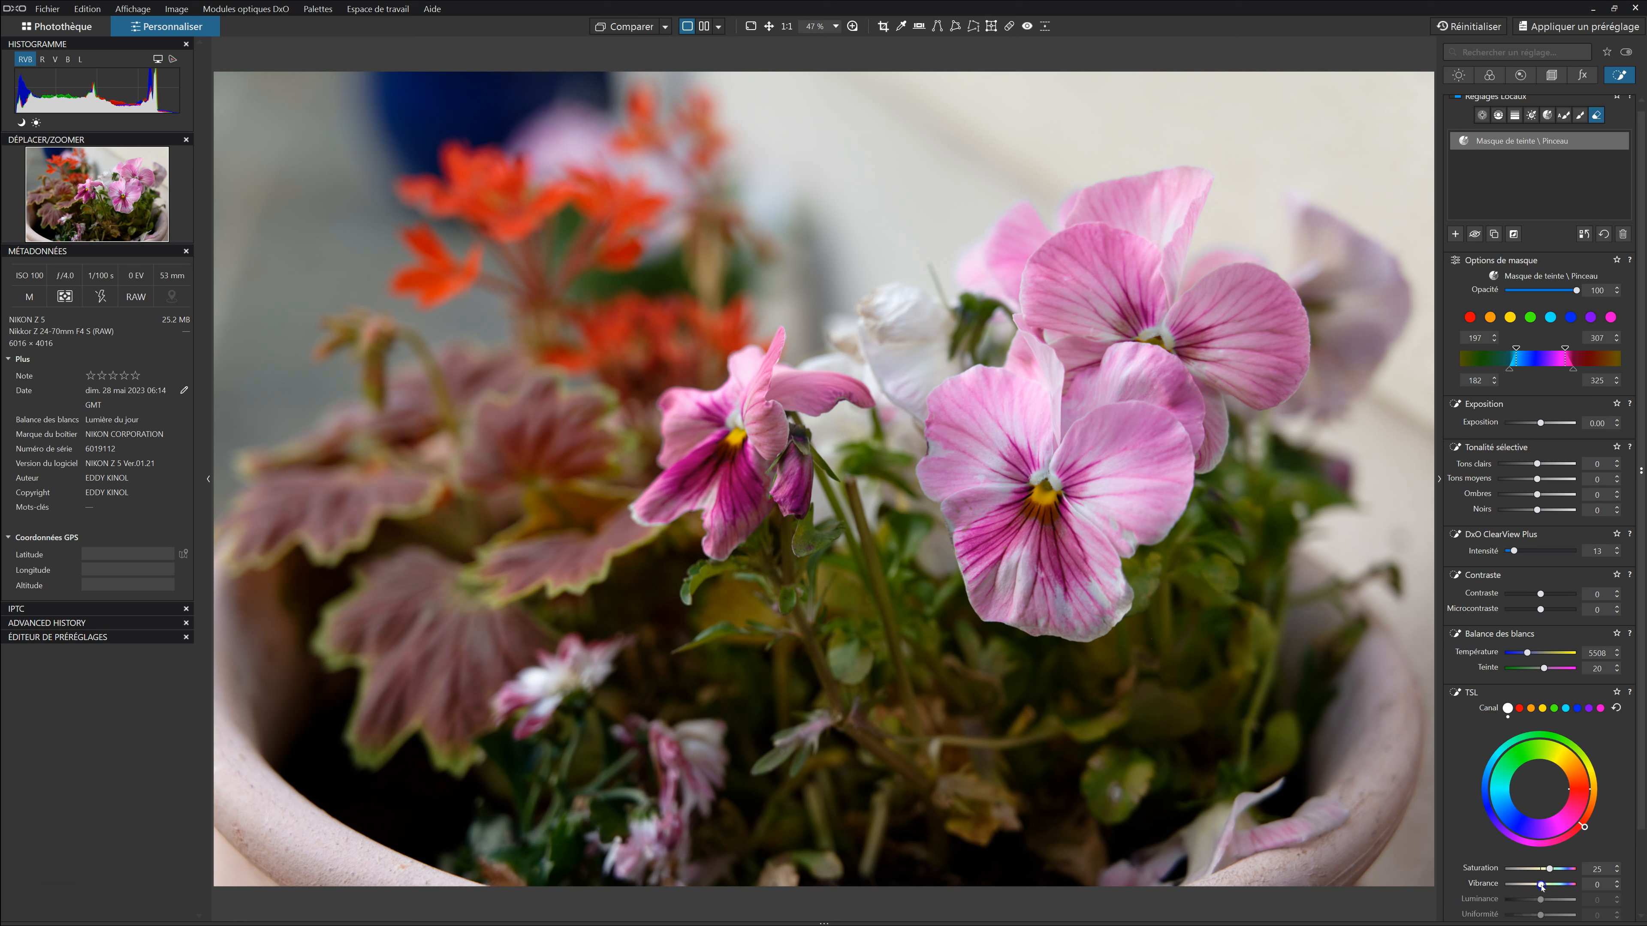
Step: Adjust the TSL vibrance of the masked pansies and compare the result with the original image
drag(1545, 886, 1544, 885)
click(614, 31)
click(614, 31)
Step: Set the TSL violet channel to a luminance of -33 and a saturation of 16 for the masked pansies
click(1588, 709)
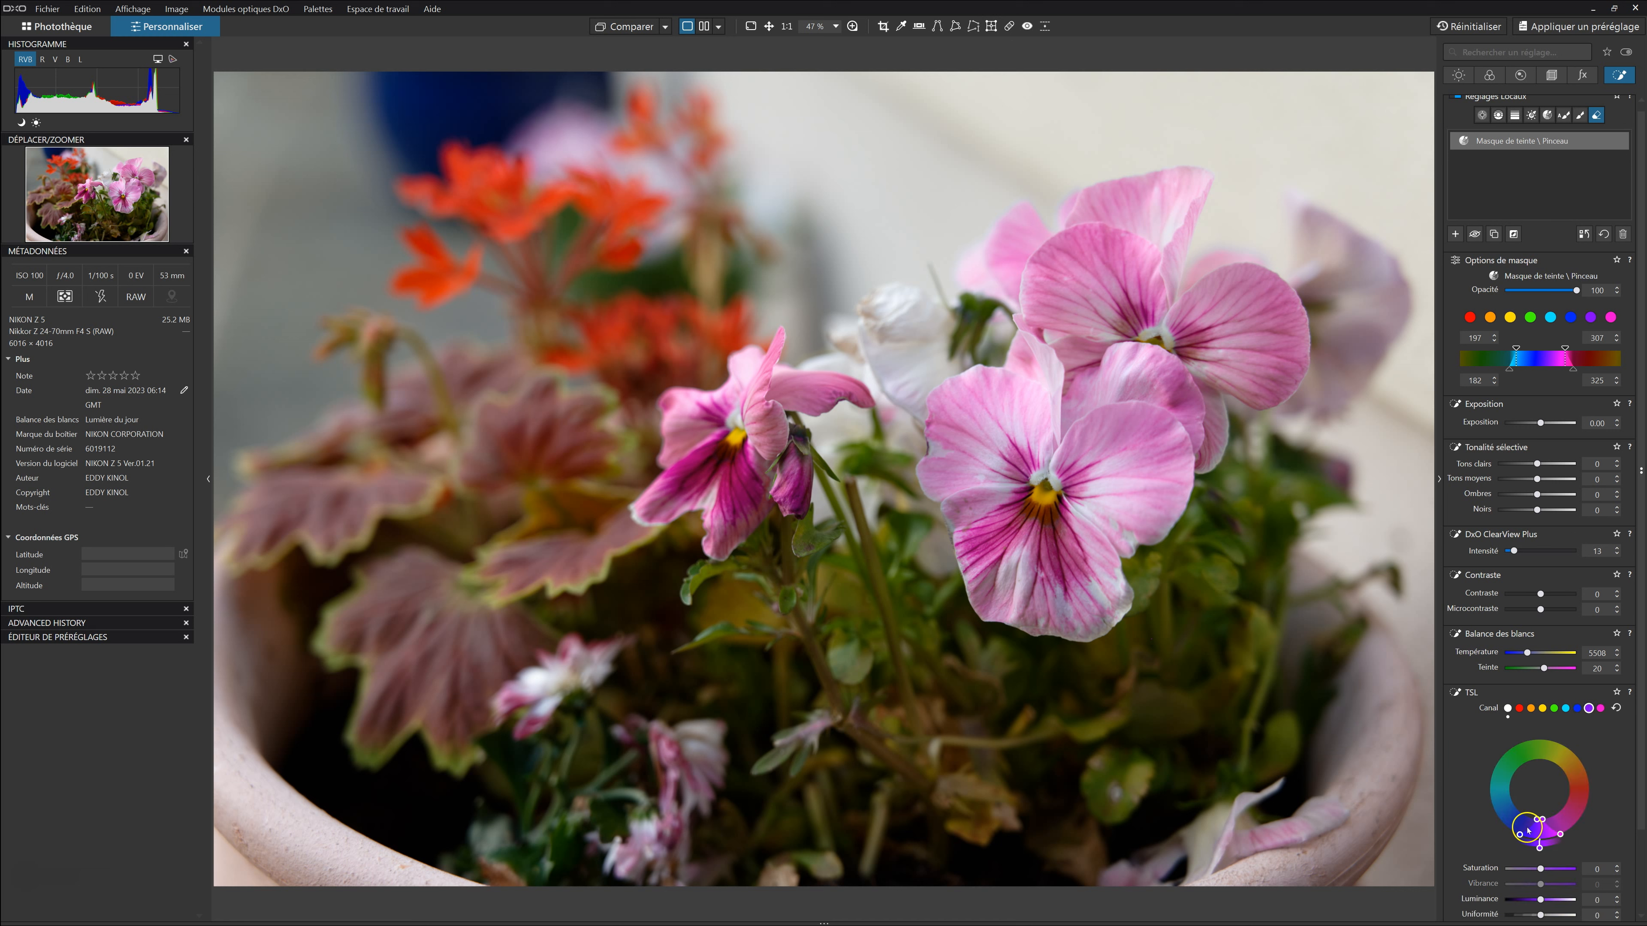
mouse_move(1540, 900)
mouse_down()
mouse_move(1519, 900)
mouse_move(1548, 899)
mouse_up()
click(1541, 869)
drag(1542, 873, 1545, 874)
click(899, 301)
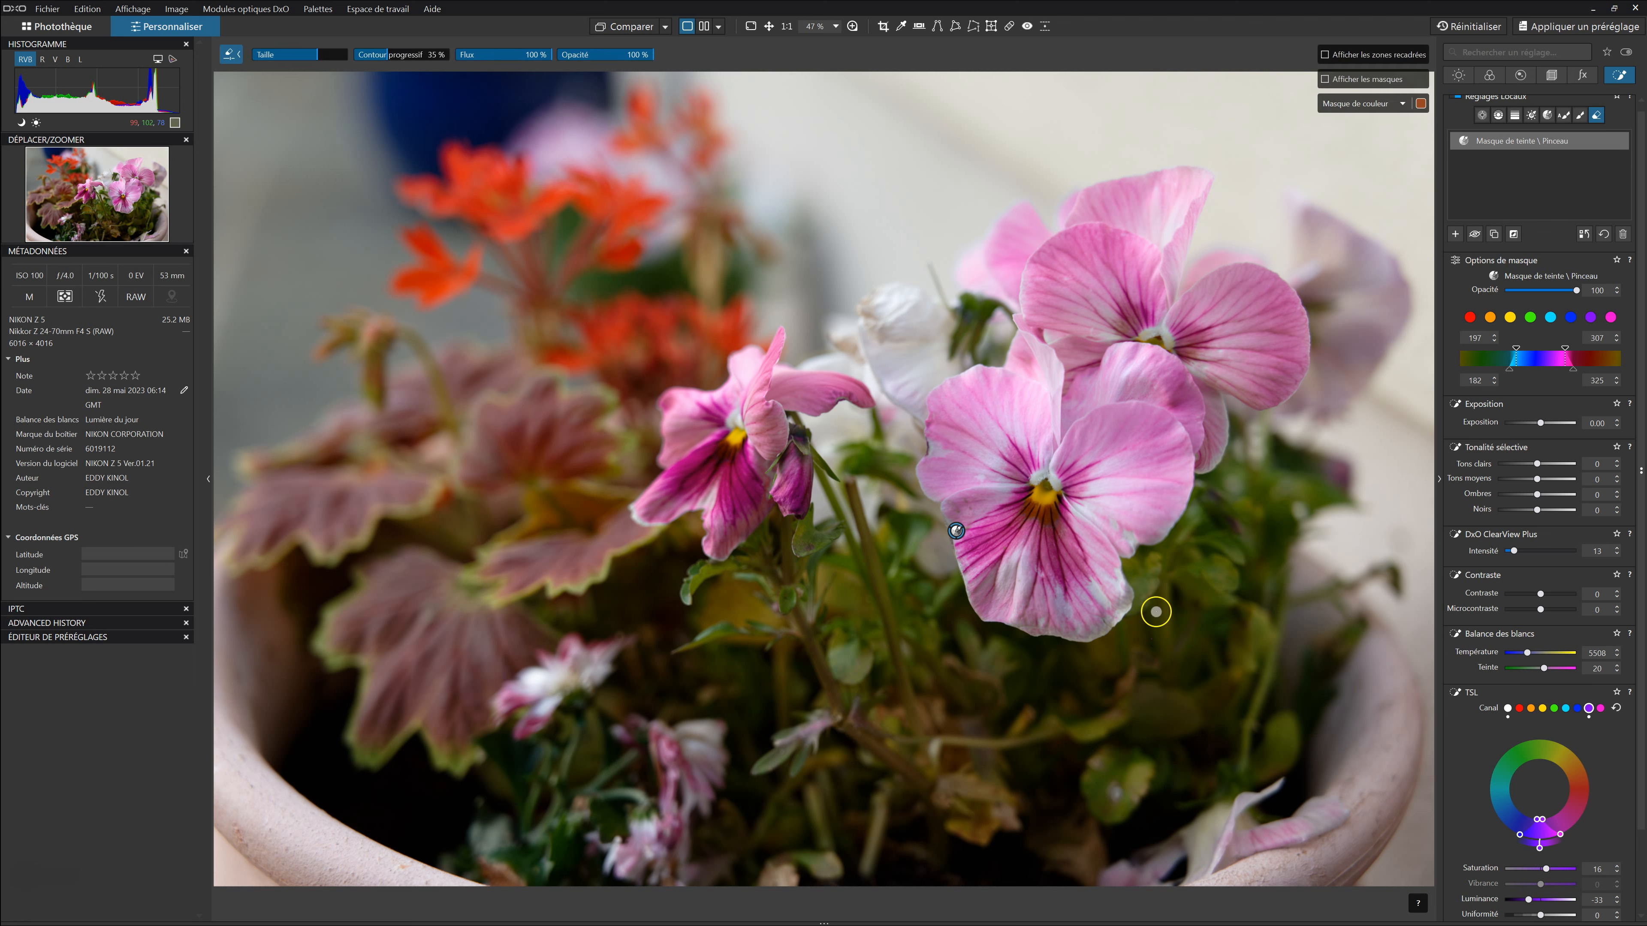
click(1460, 706)
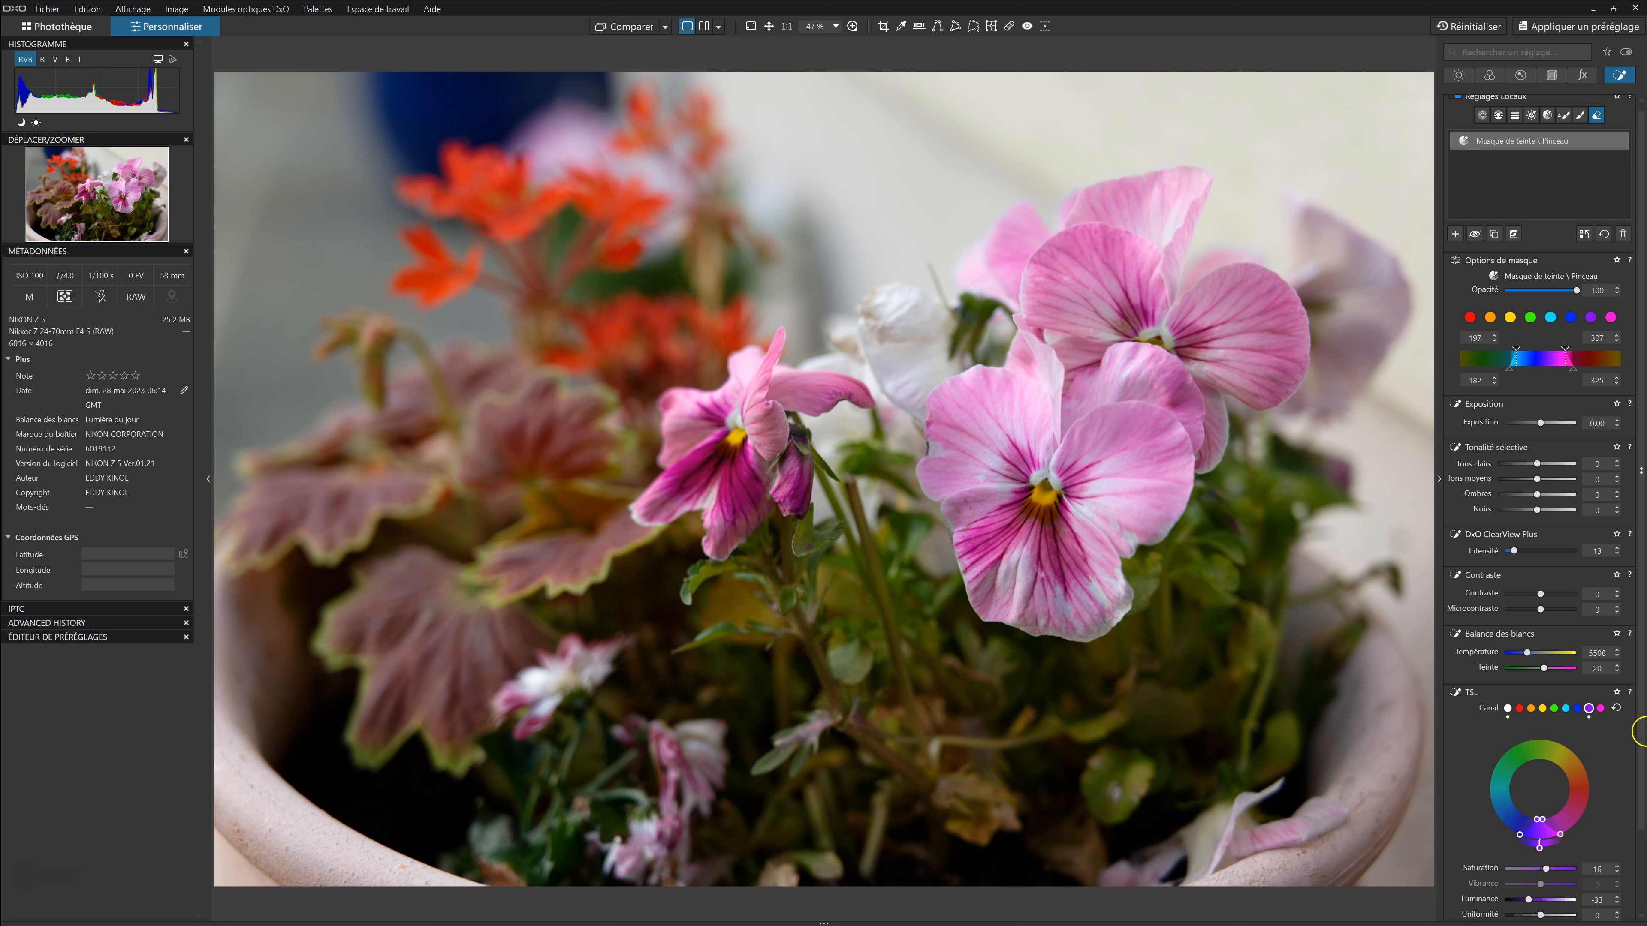
Step: Set the TSL magenta channel to a saturation of 28 and a luminance of -40 for the masked pansies
click(1600, 707)
click(1540, 880)
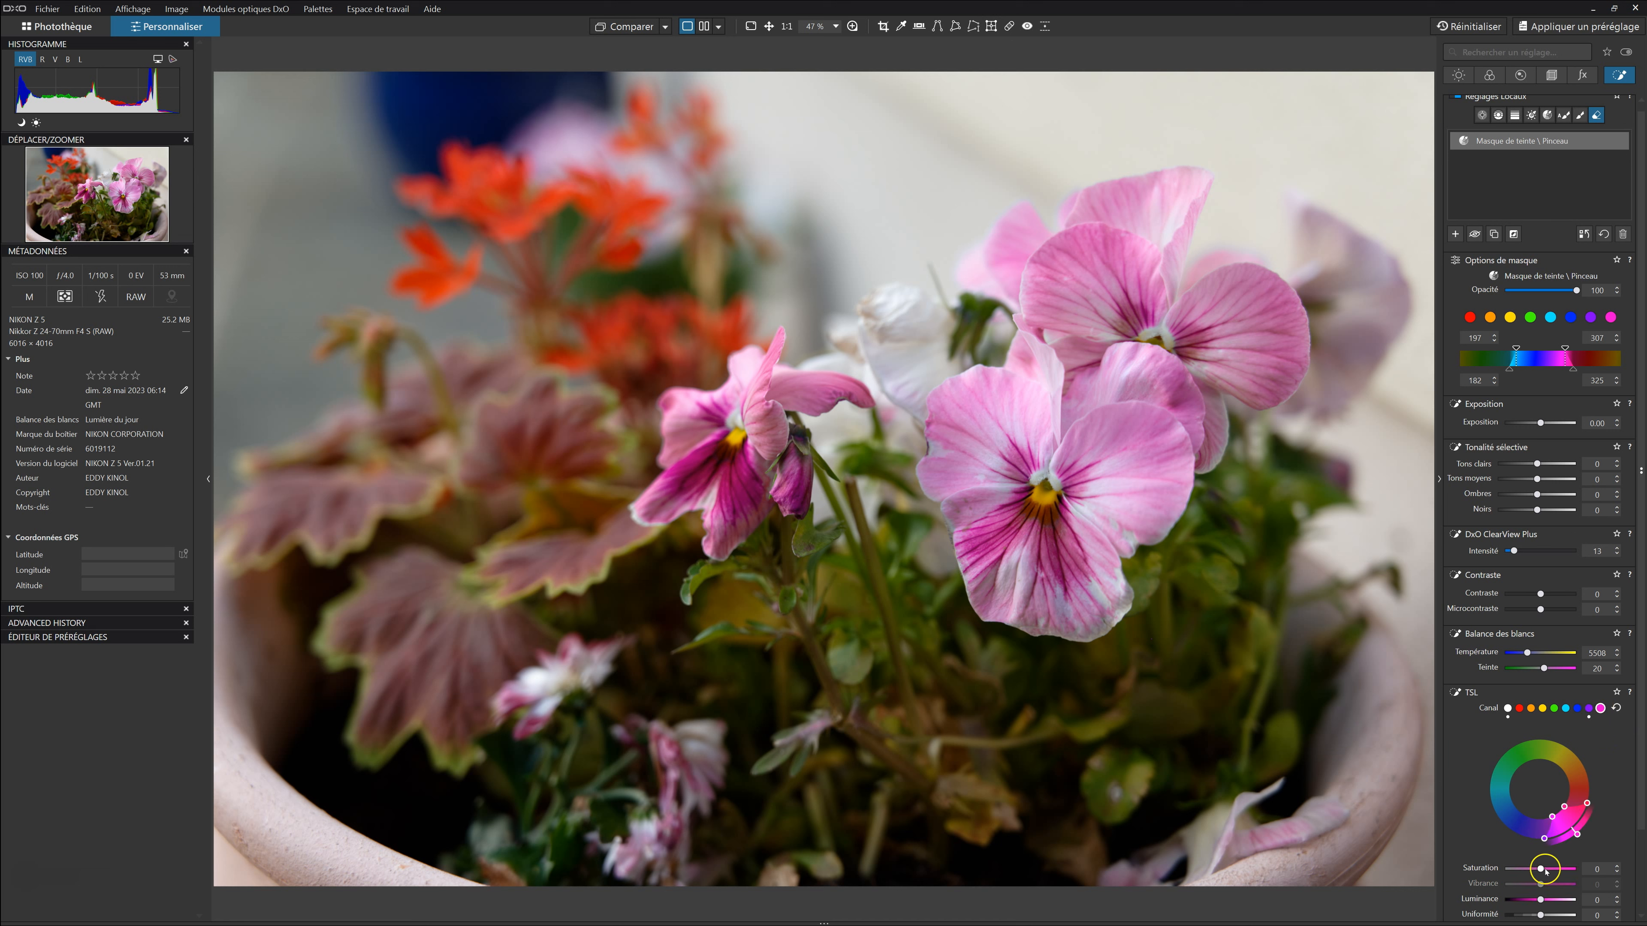
drag(1540, 870, 1544, 871)
drag(1548, 901, 1526, 900)
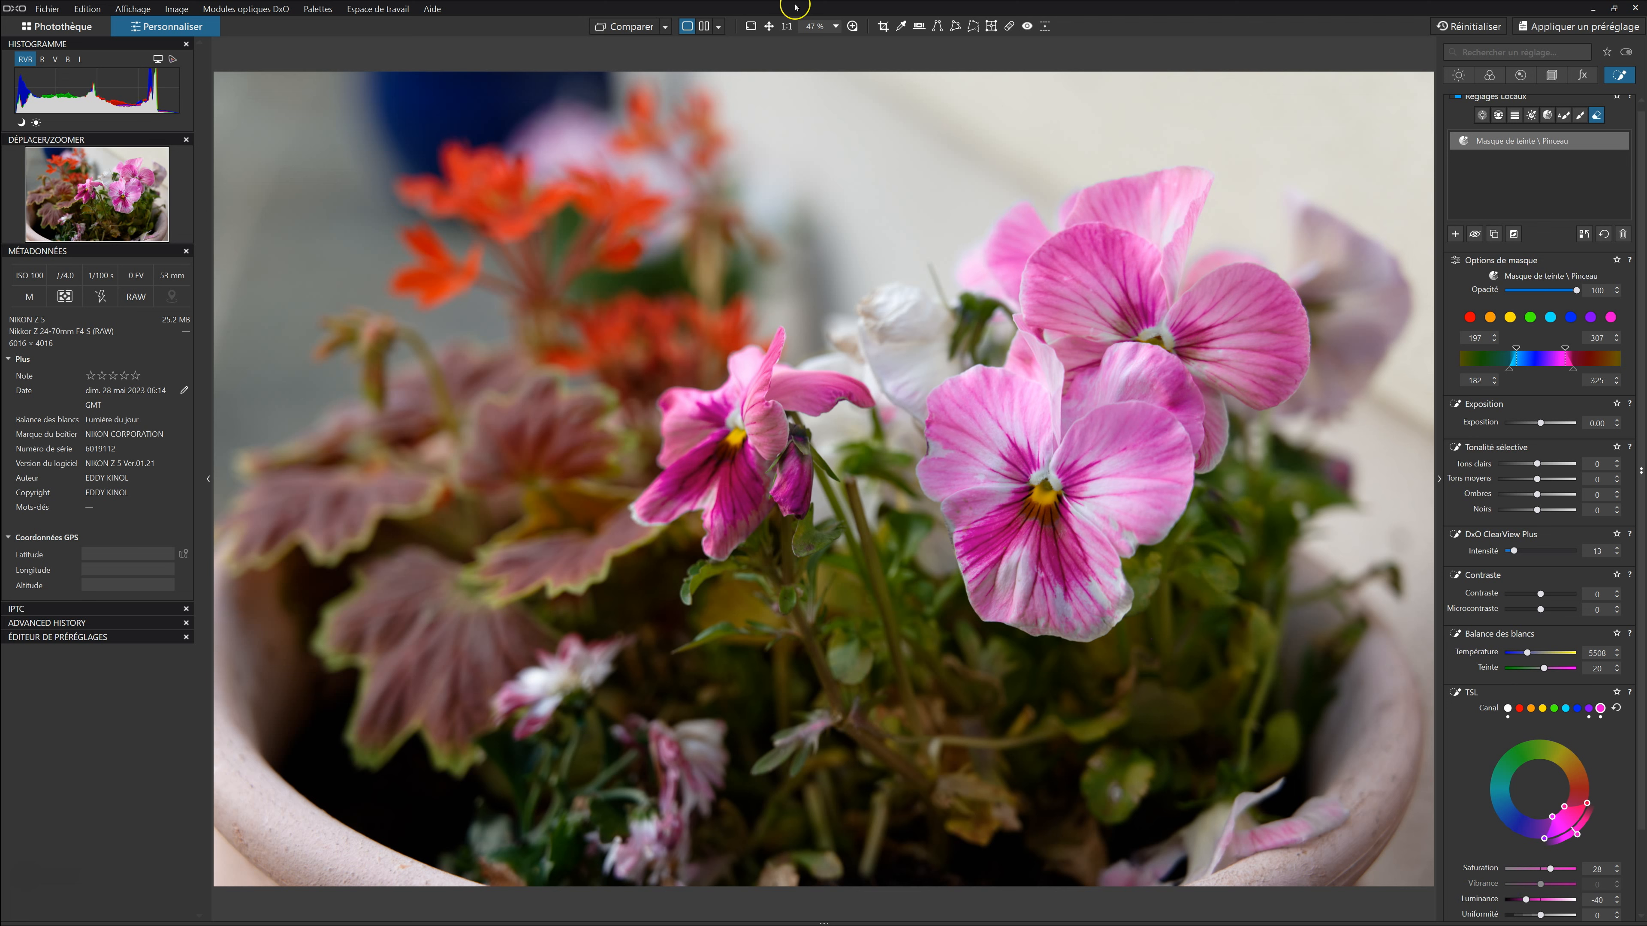
Step: Compare the recoloured pansies with the original image several times
click(619, 28)
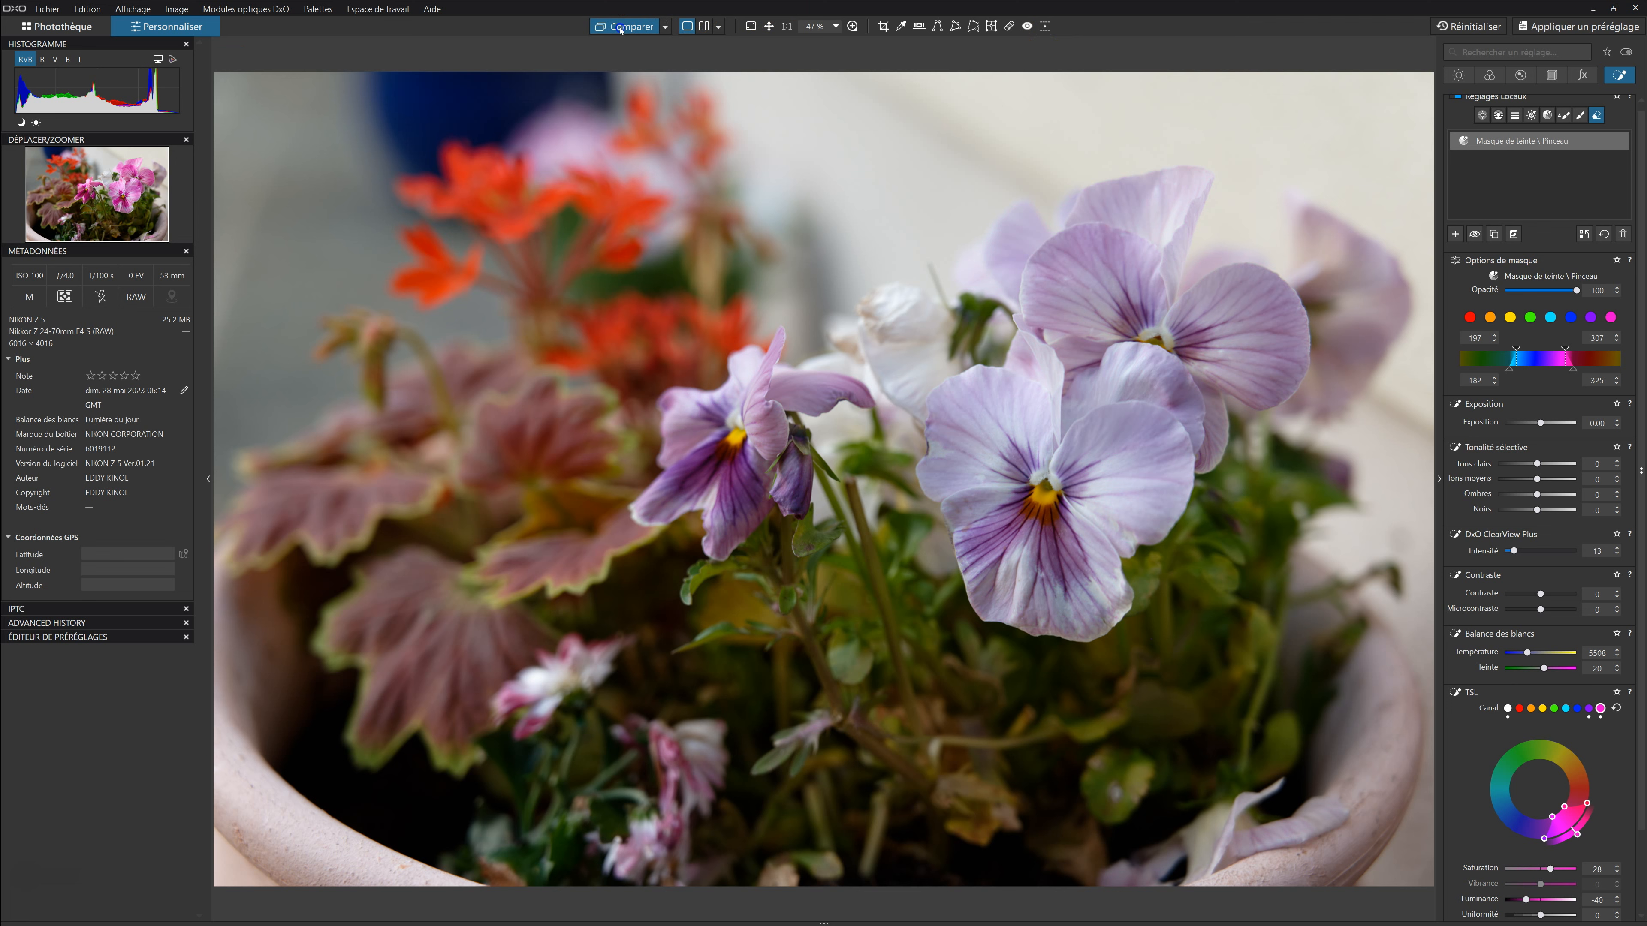
click(619, 28)
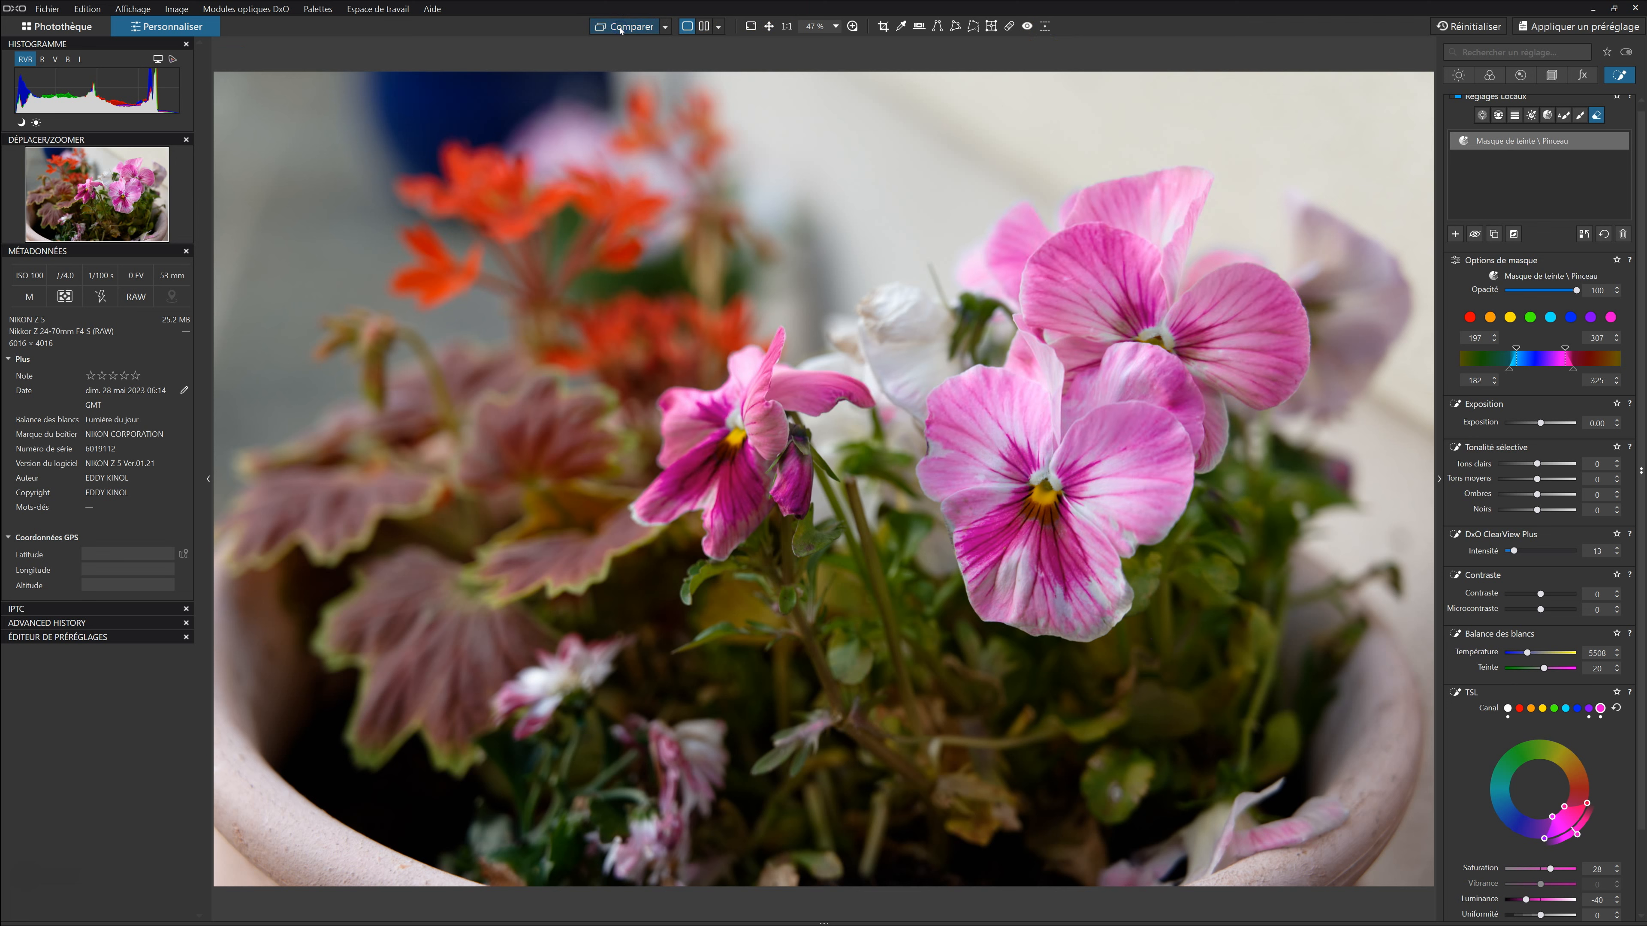
click(620, 29)
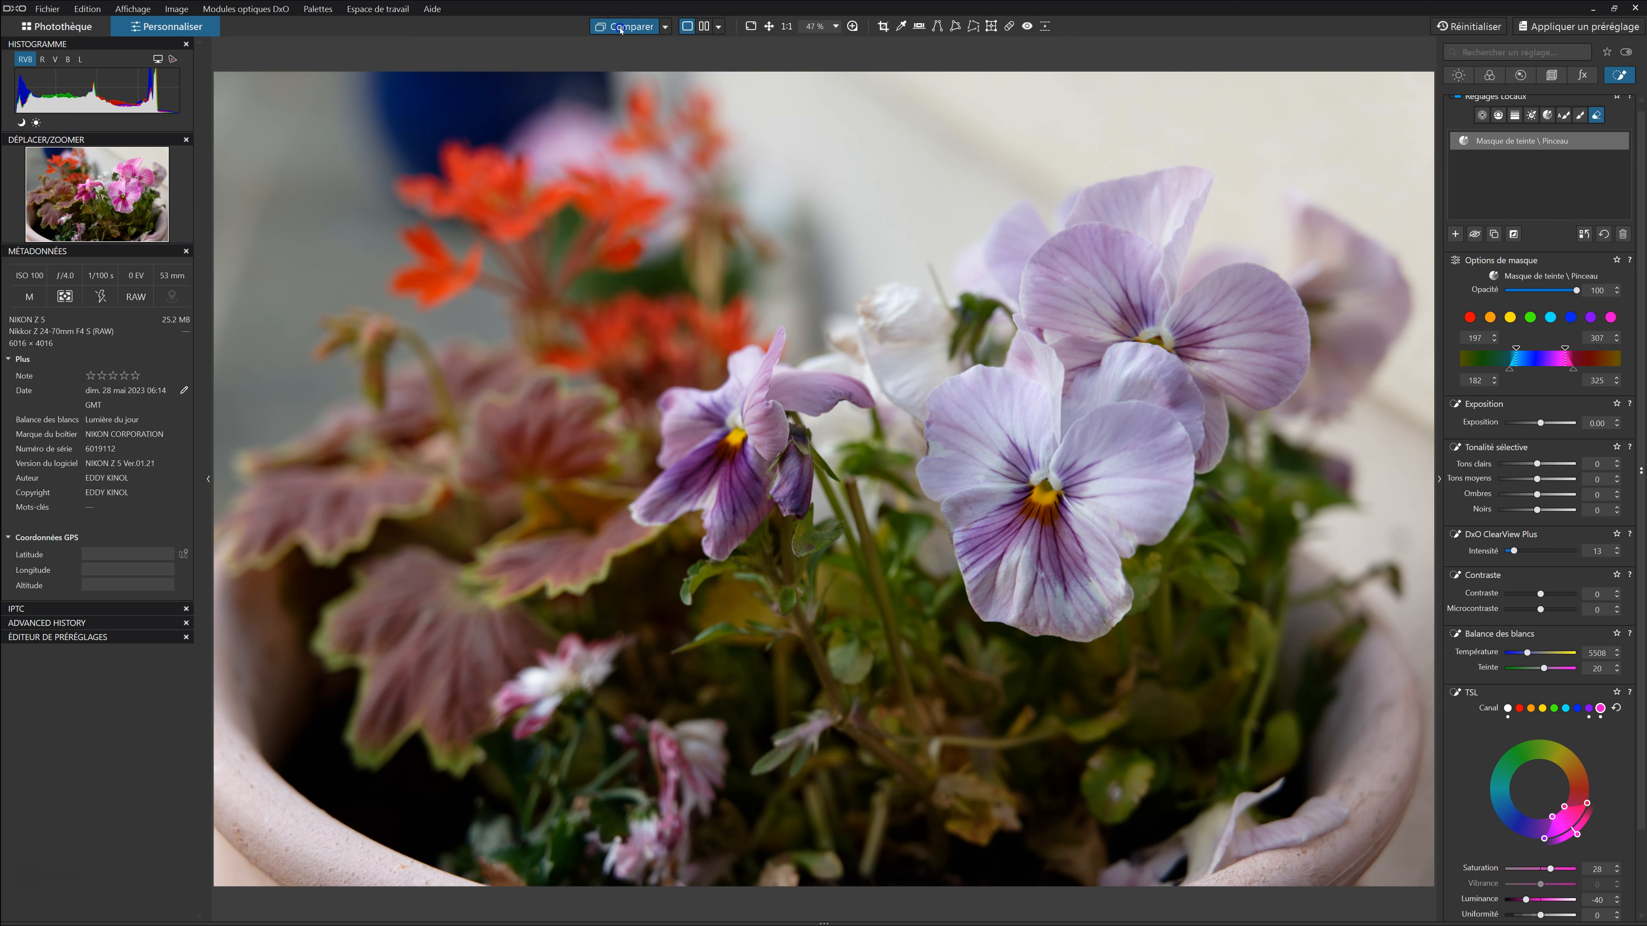
click(620, 28)
click(619, 29)
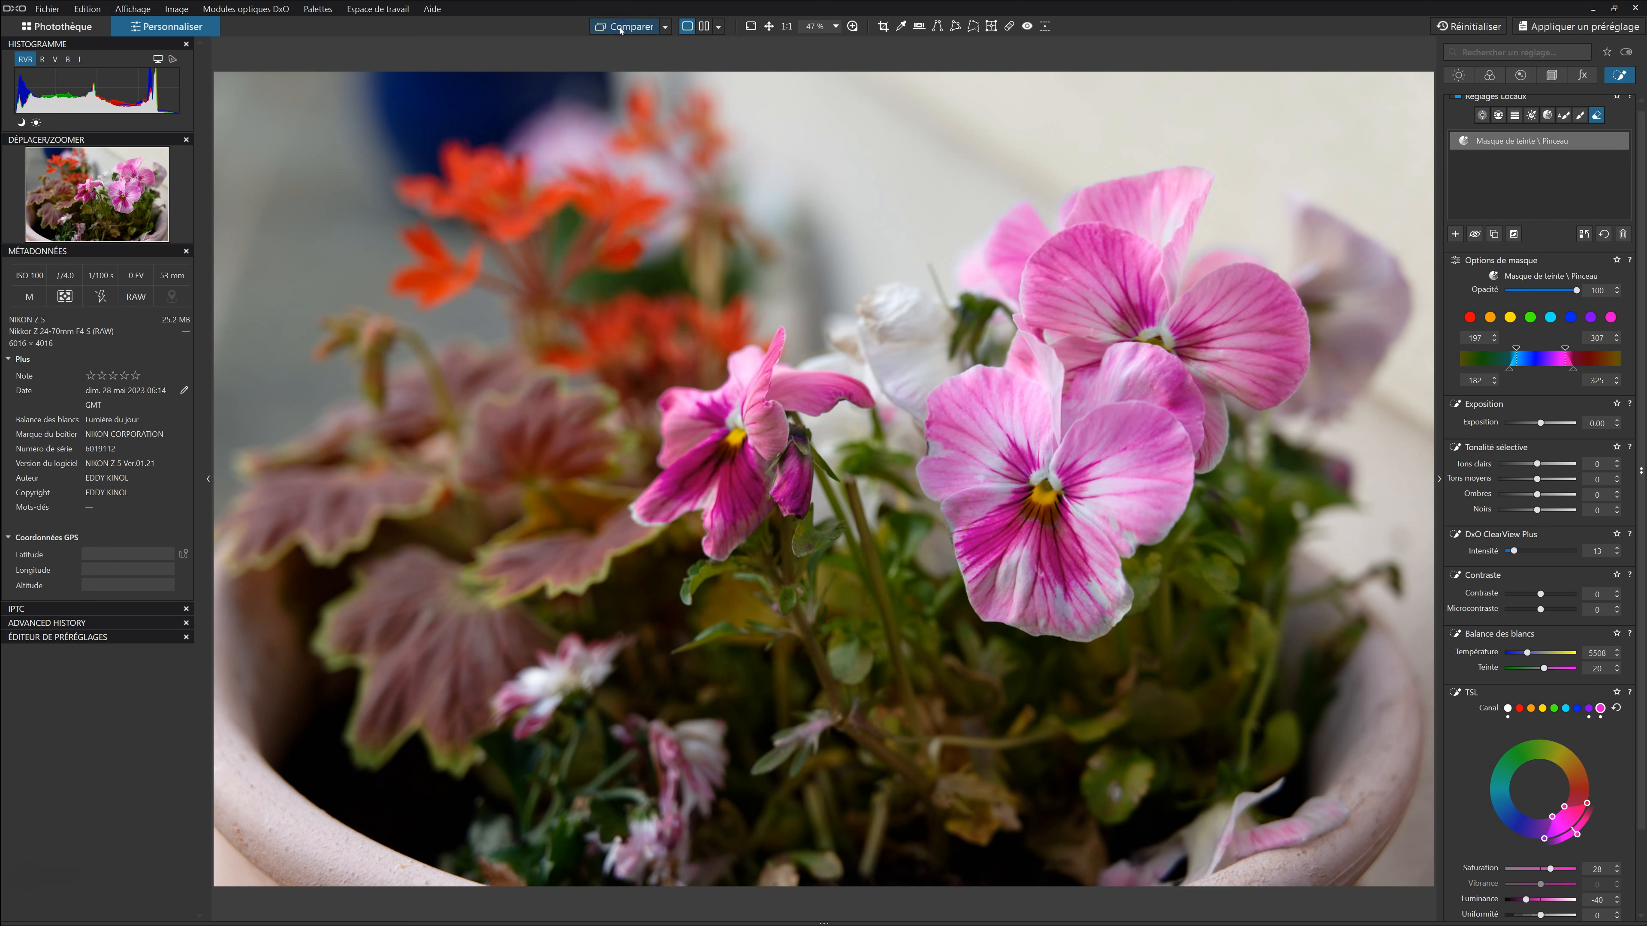
click(620, 29)
click(620, 29)
click(620, 29)
click(620, 30)
Step: Widen the hue mask's lower fade limit to 134 and show the mask overlay on the image
click(1558, 354)
click(1508, 371)
drag(1494, 373, 1488, 371)
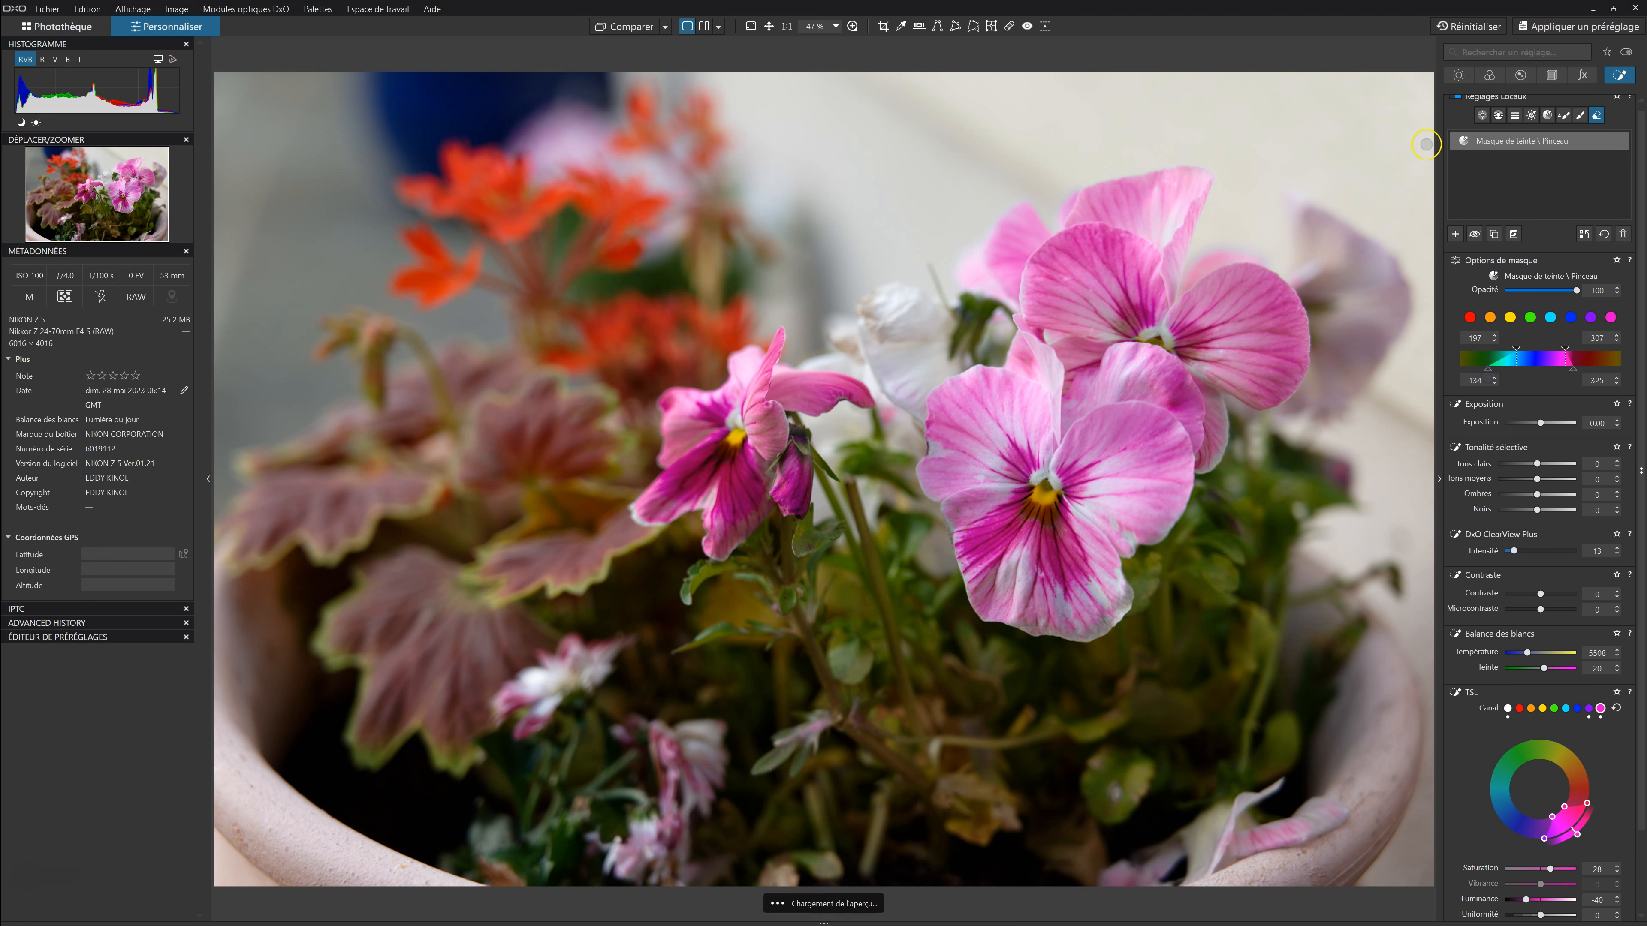
click(1326, 79)
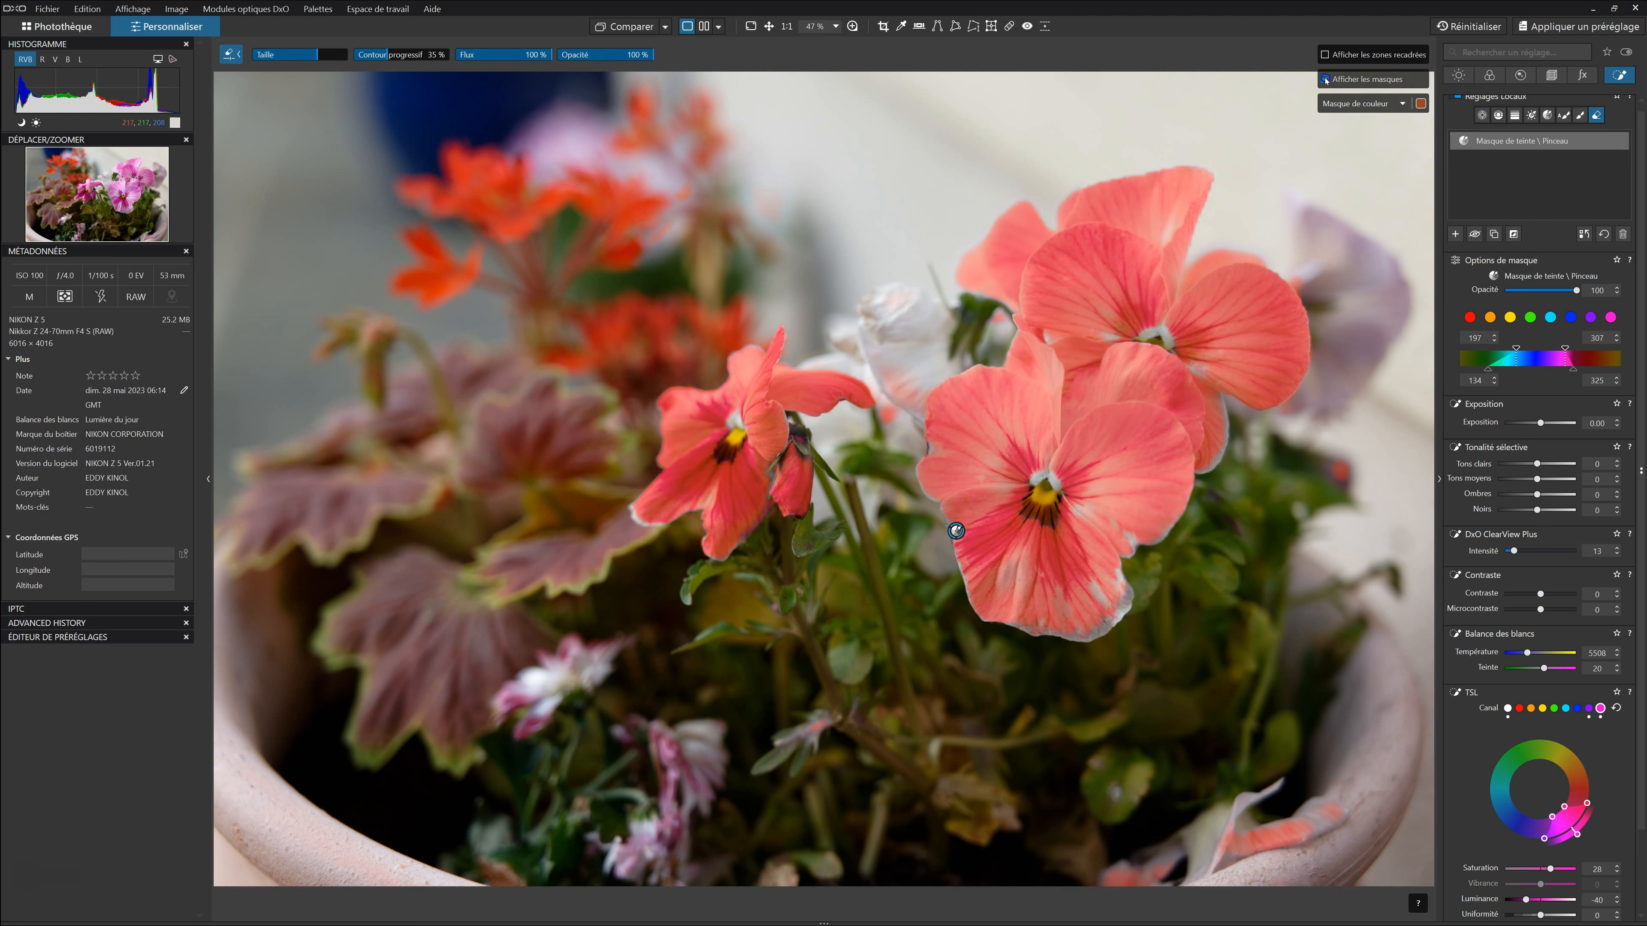
Step: Try widening the hue mask's lower fade limit through 18 and on to 325
mouse_move(1490, 372)
mouse_down()
mouse_move(1505, 371)
mouse_move(1422, 359)
mouse_up()
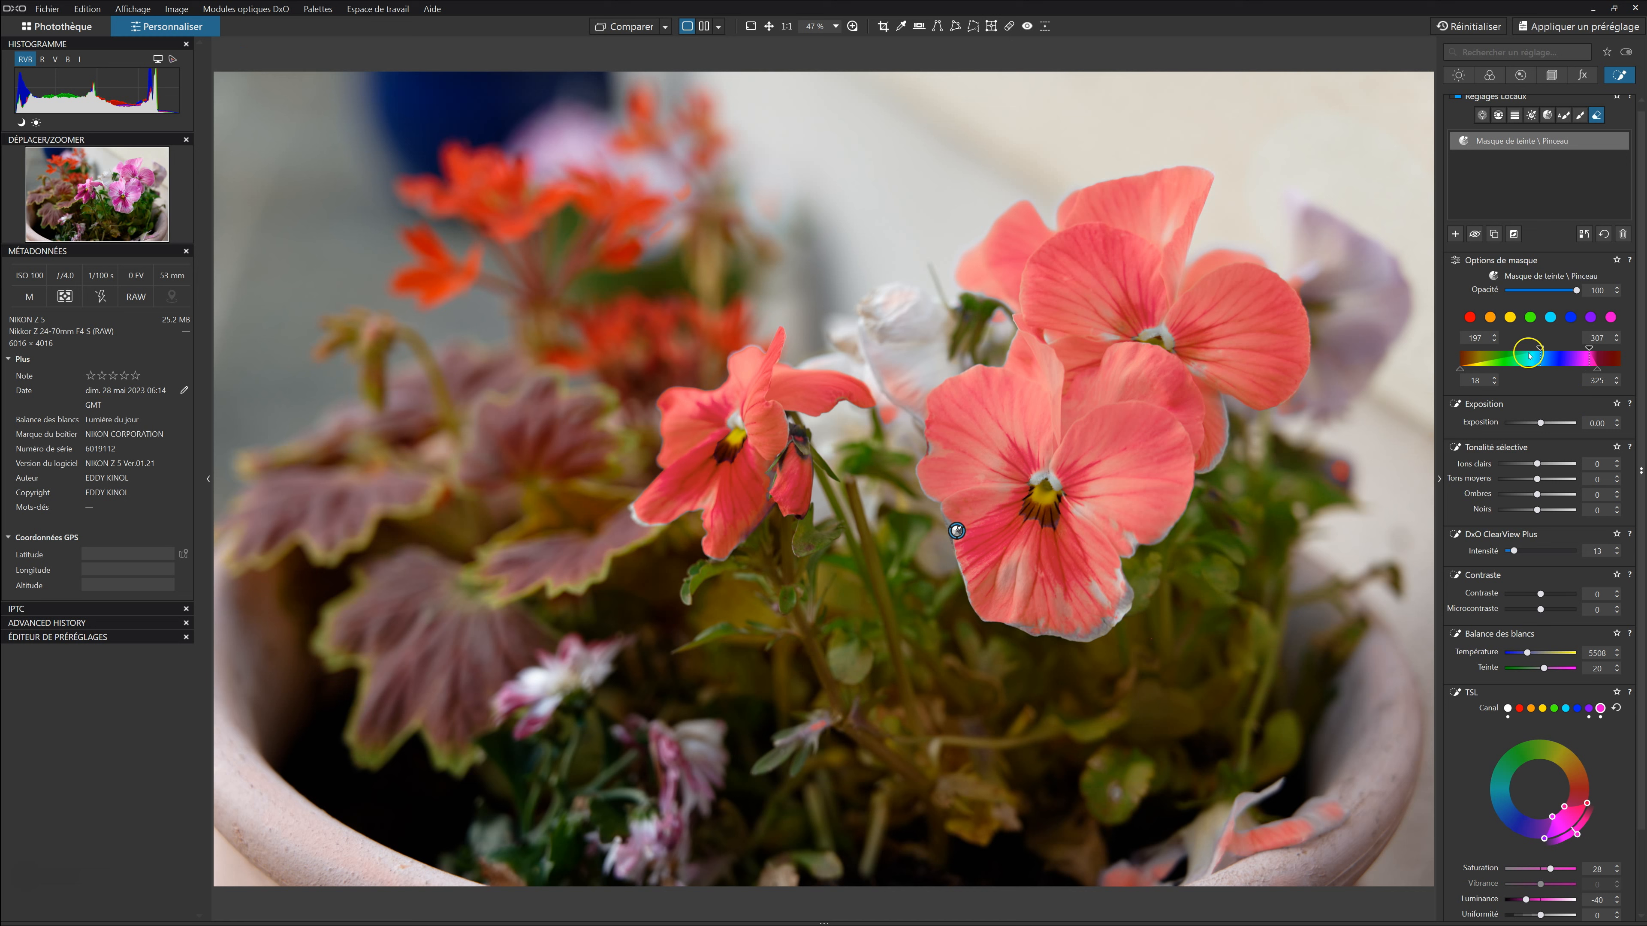
click(1466, 372)
drag(1470, 372, 1456, 367)
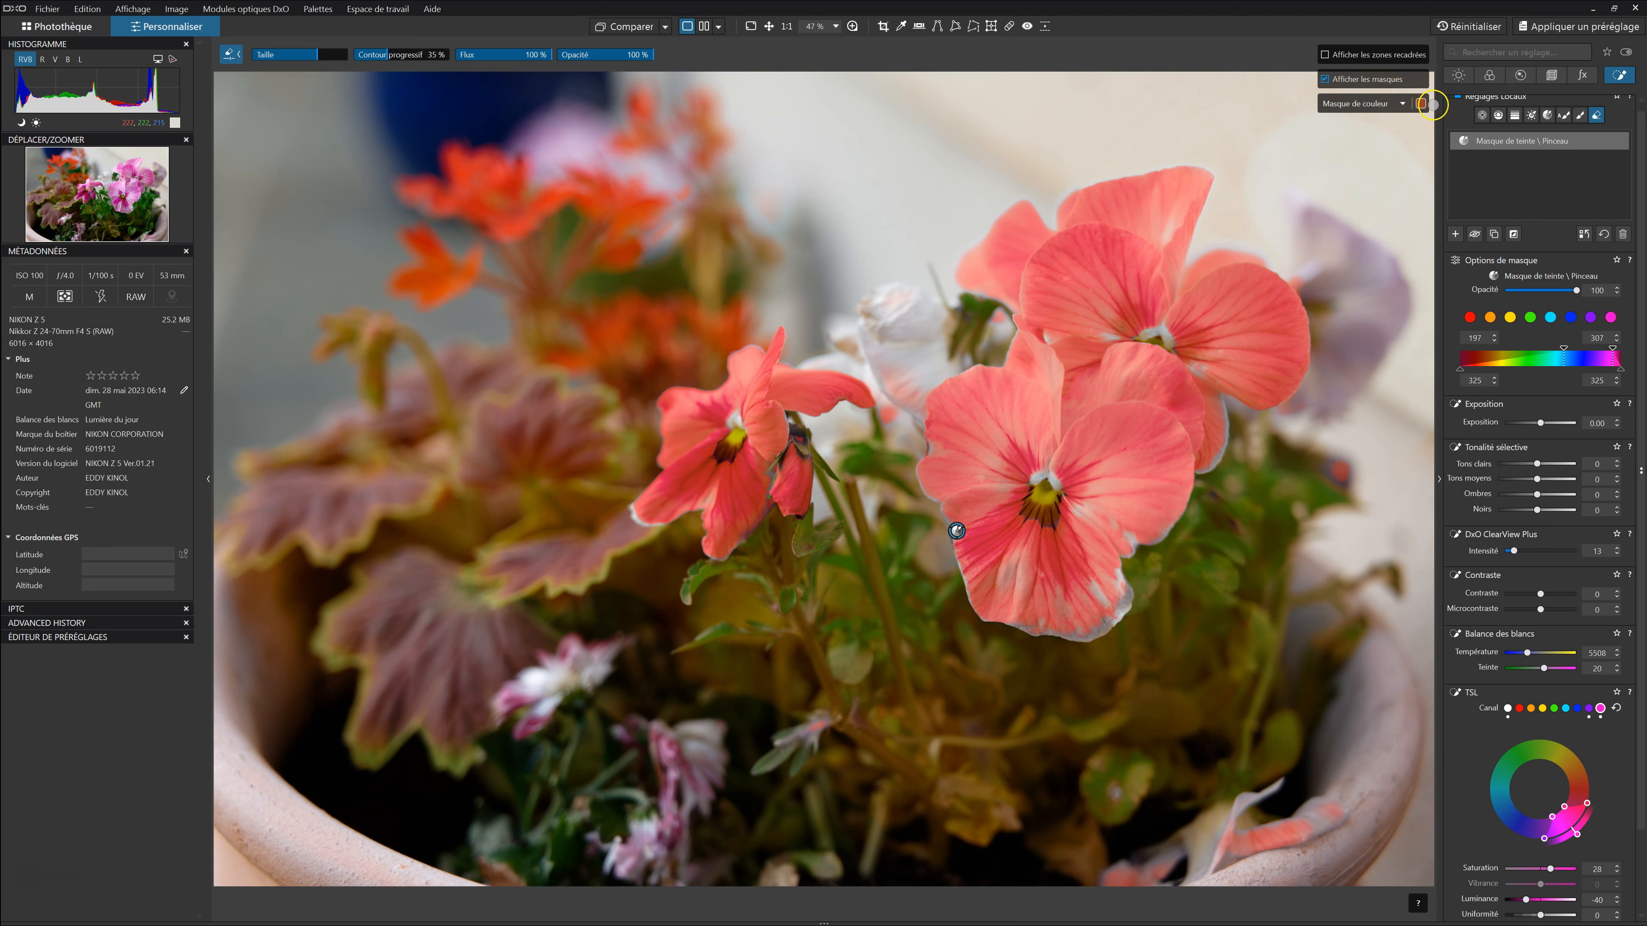
Step: Make the orange mask overlay colour fully opaque by raising its alpha to the maximum
click(1420, 104)
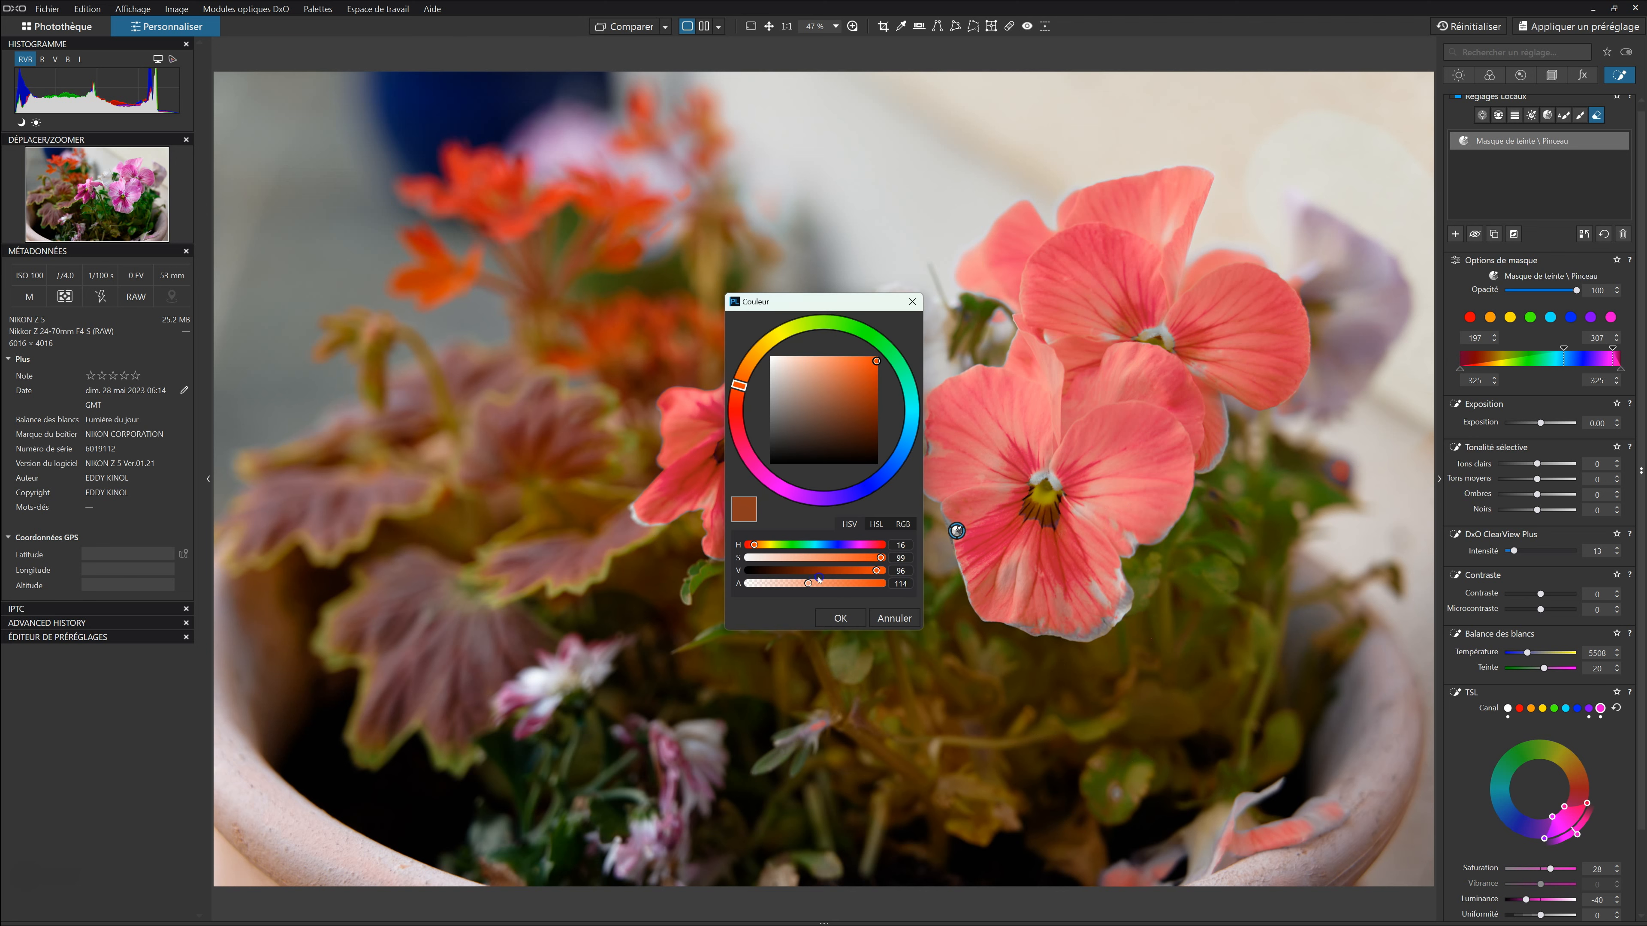
drag(822, 583, 887, 594)
click(840, 618)
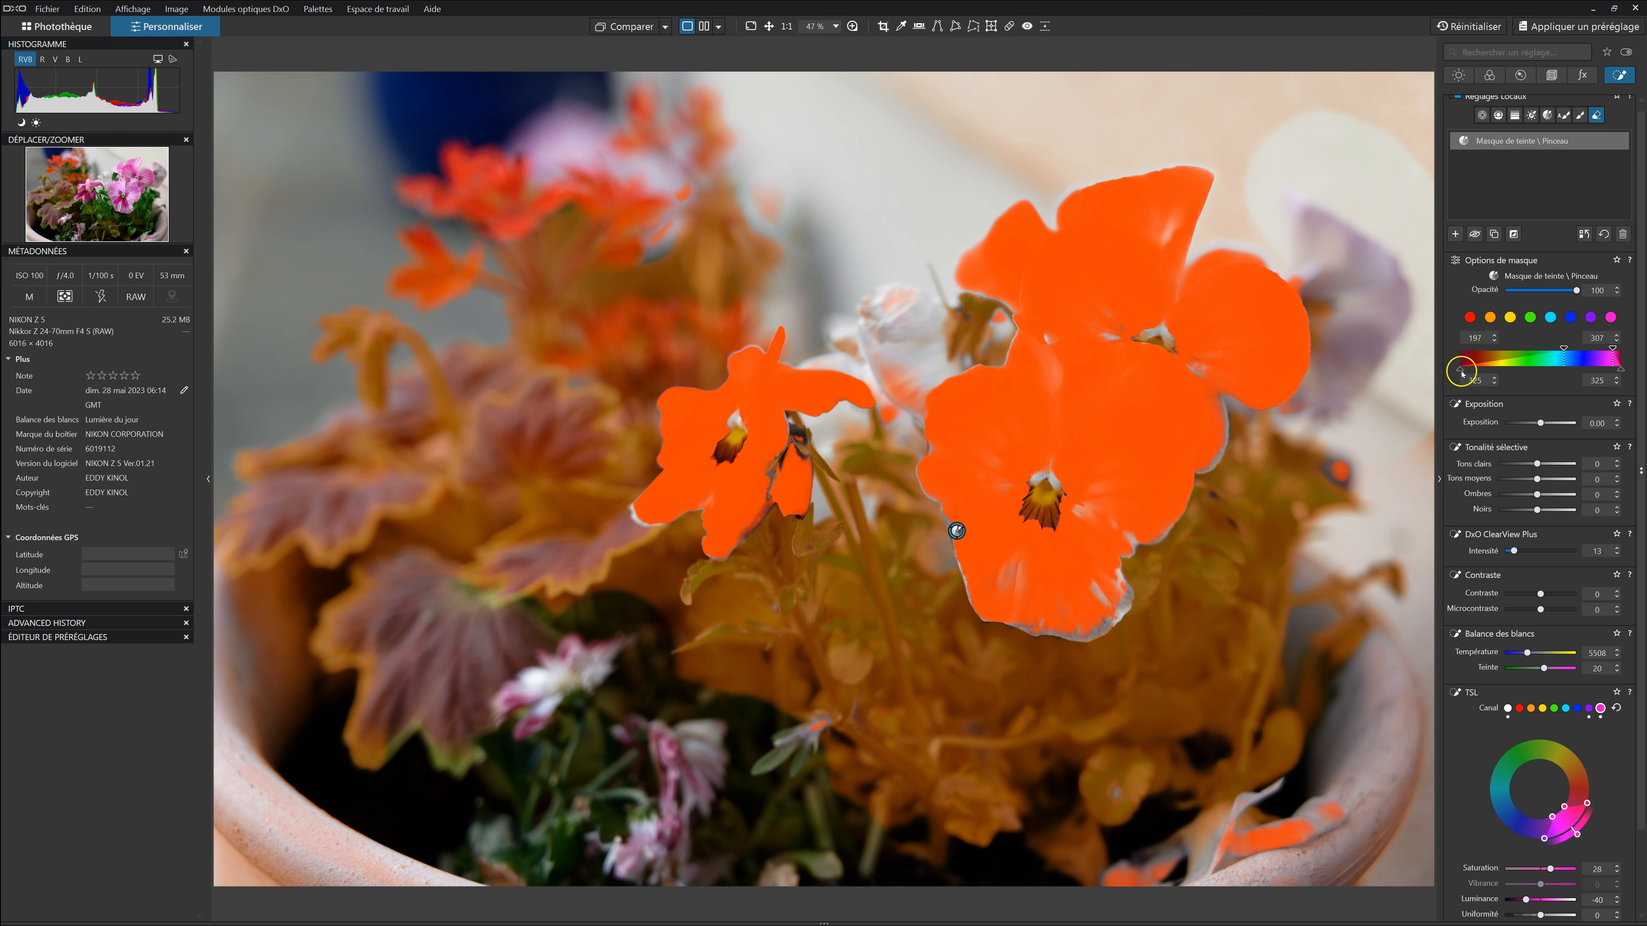
Step: Set the hue mask's lower fade limit to 79 and hide the mask overlay
drag(1462, 371, 1523, 391)
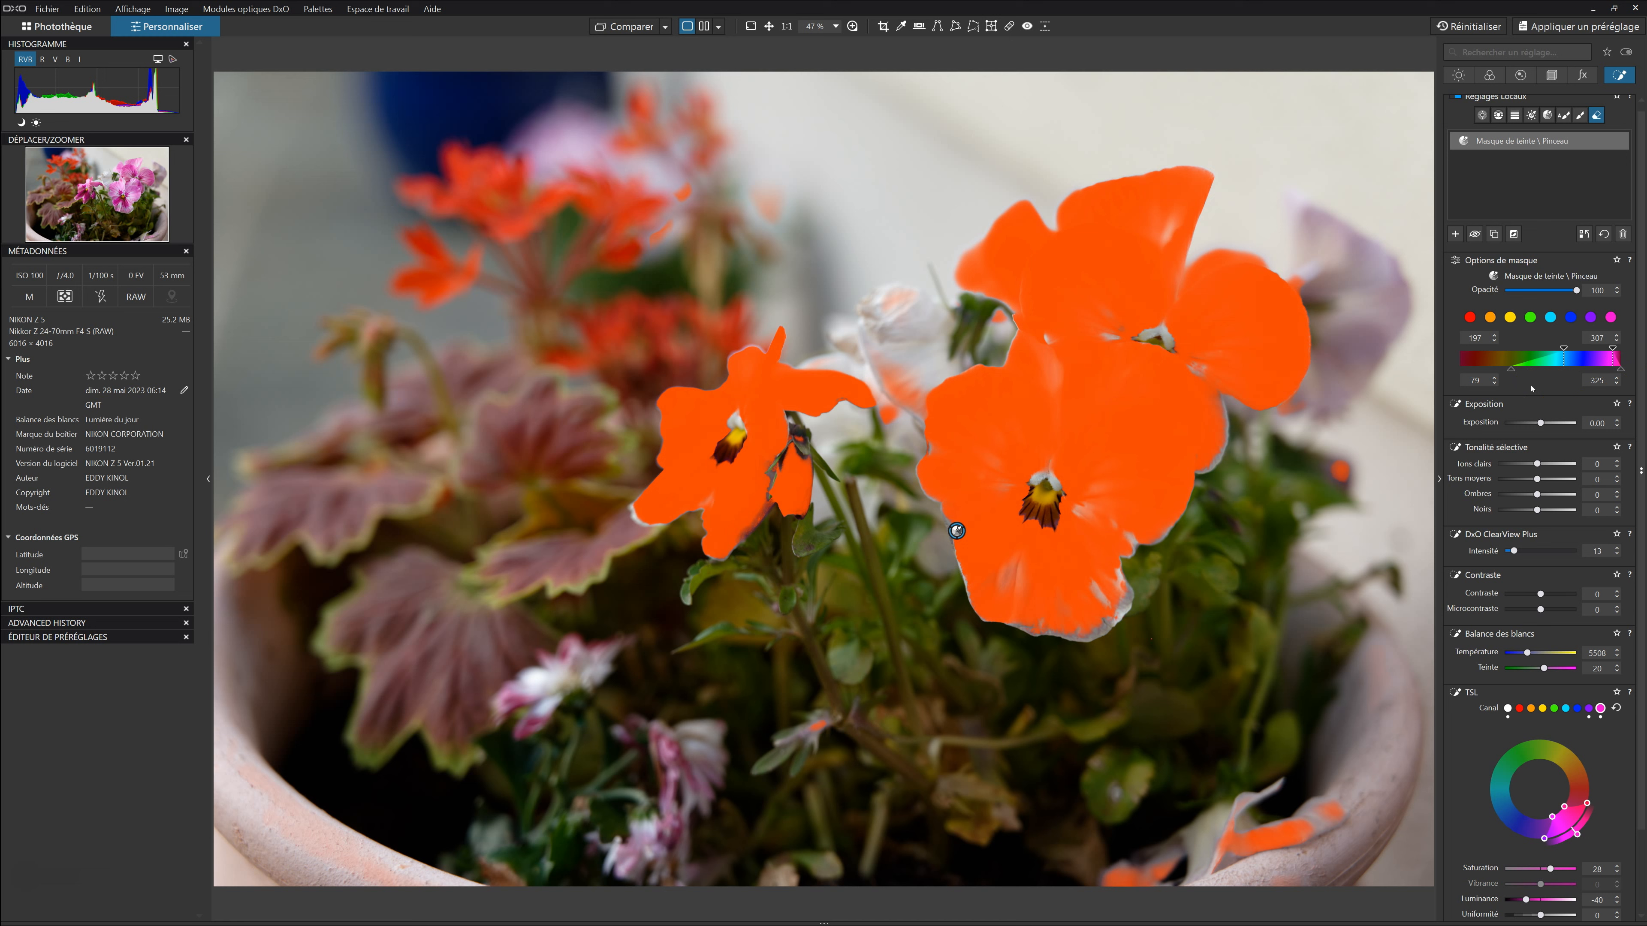
click(1534, 388)
mouse_move(1367, 109)
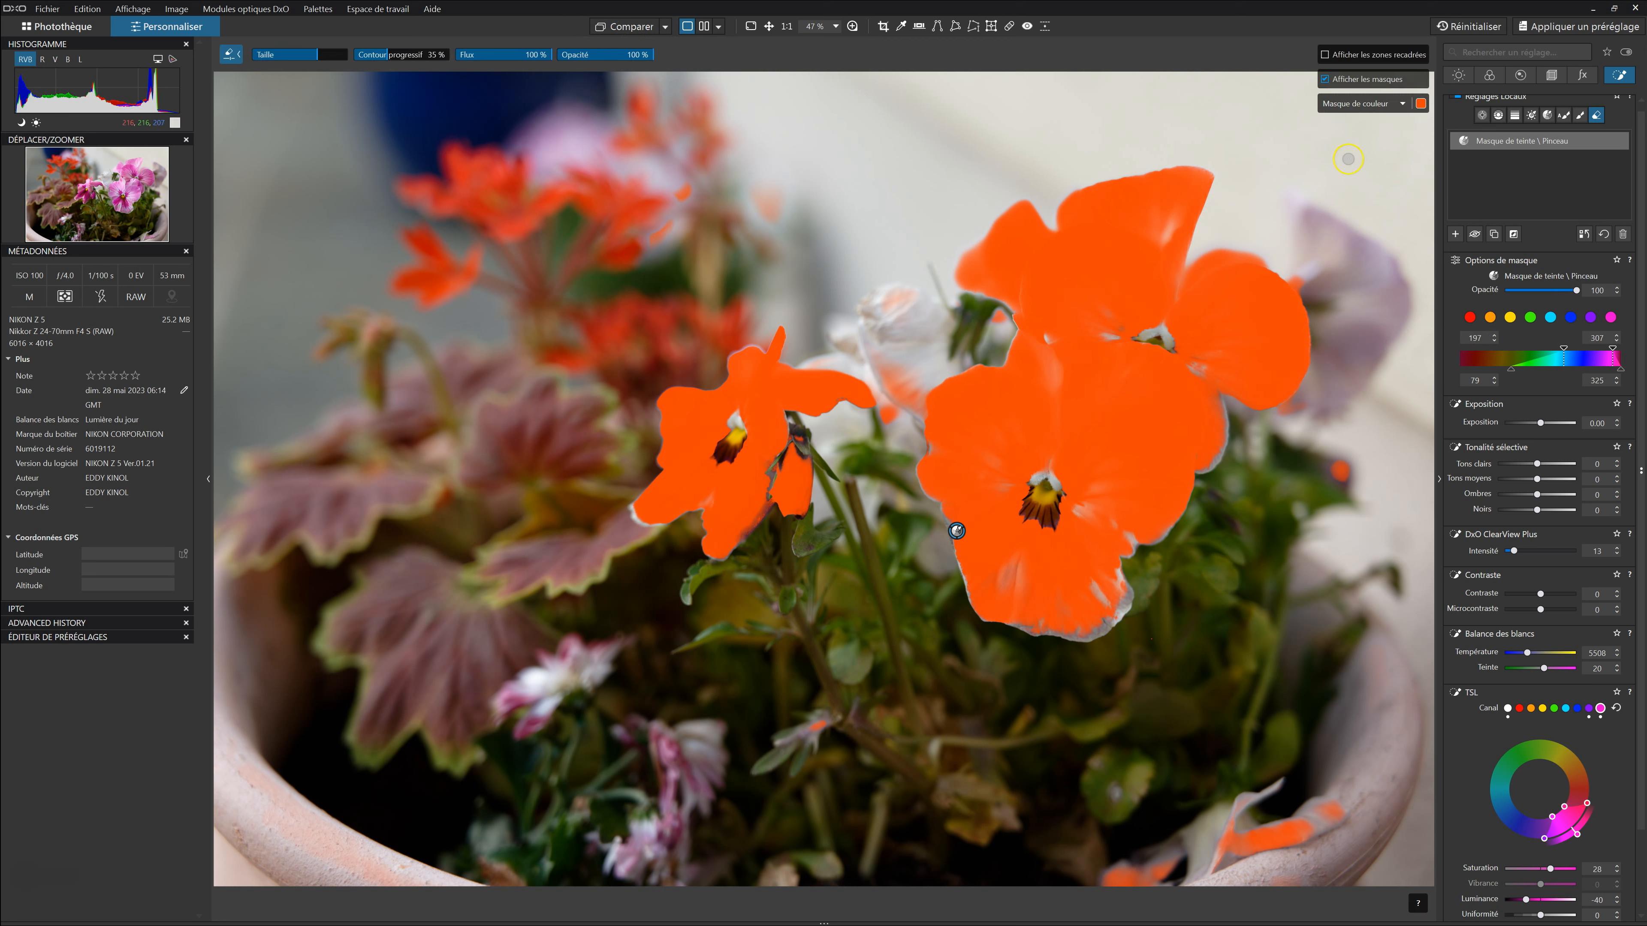
click(1326, 79)
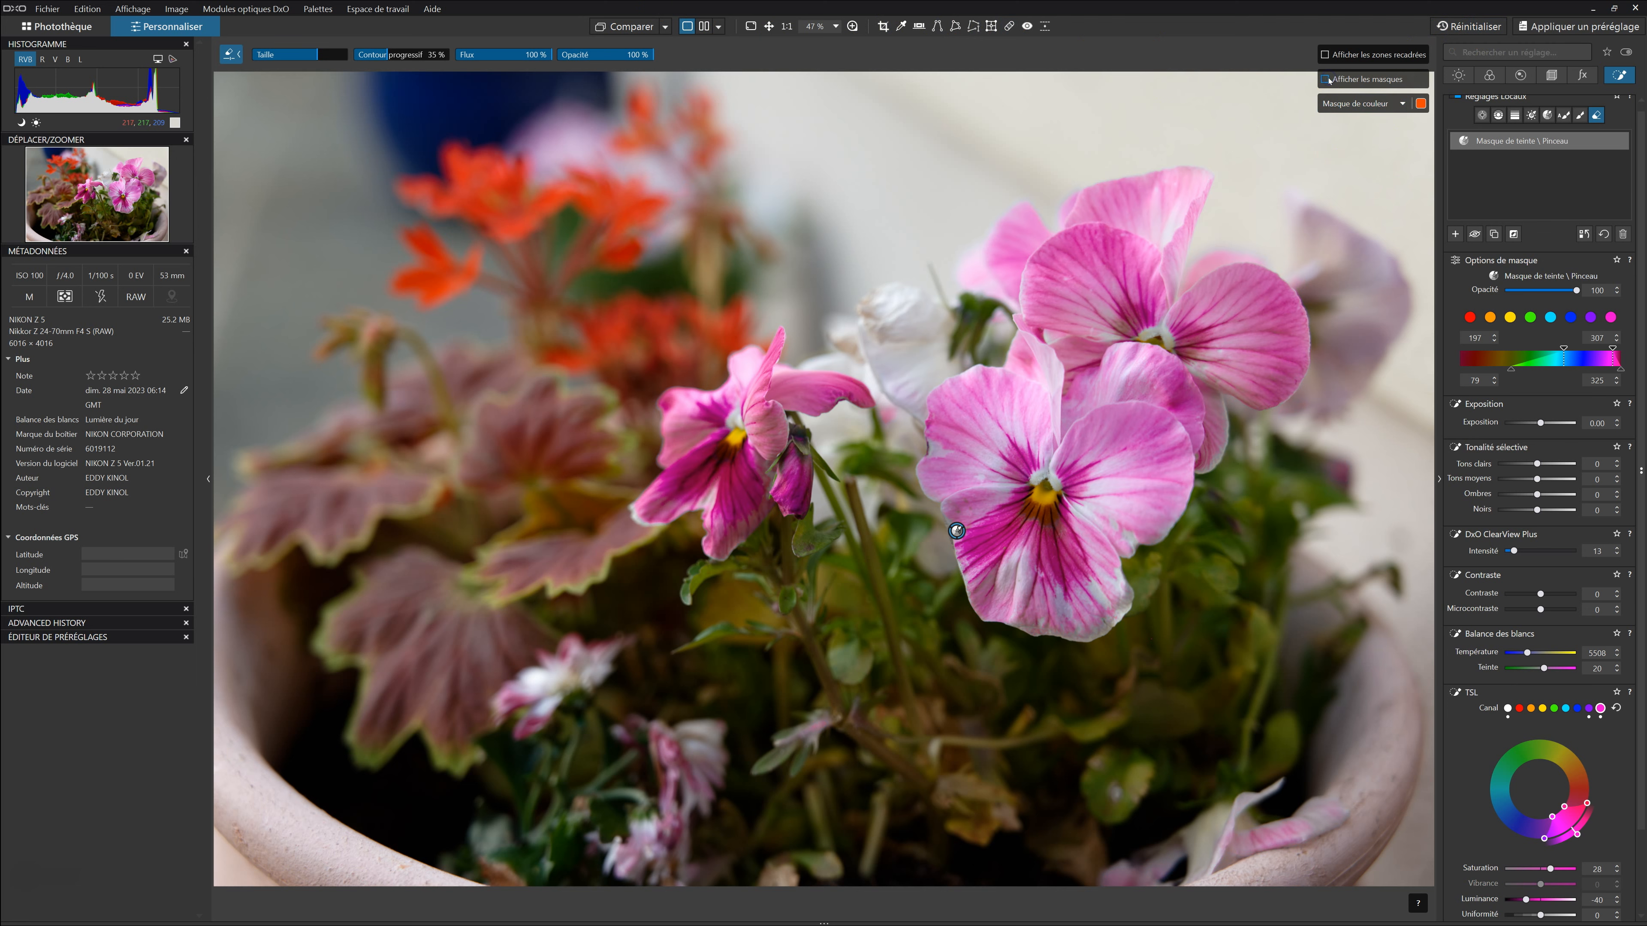
Step: Reset all the image's corrections and restore the latest local adjustments state from the advanced history
click(1471, 29)
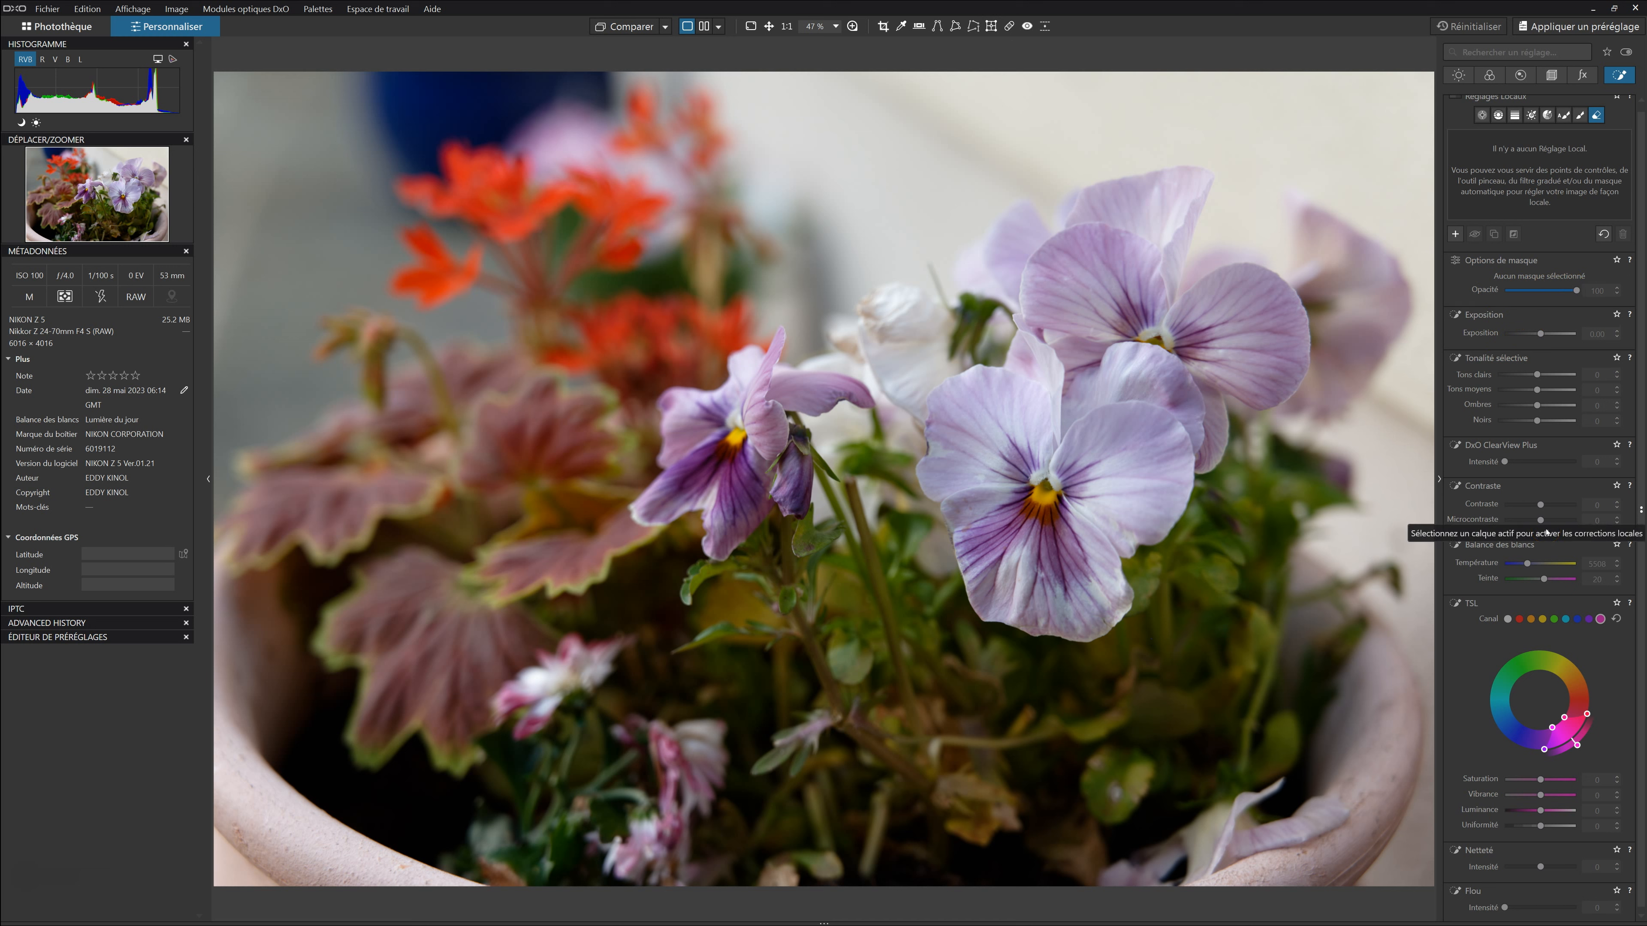
click(84, 622)
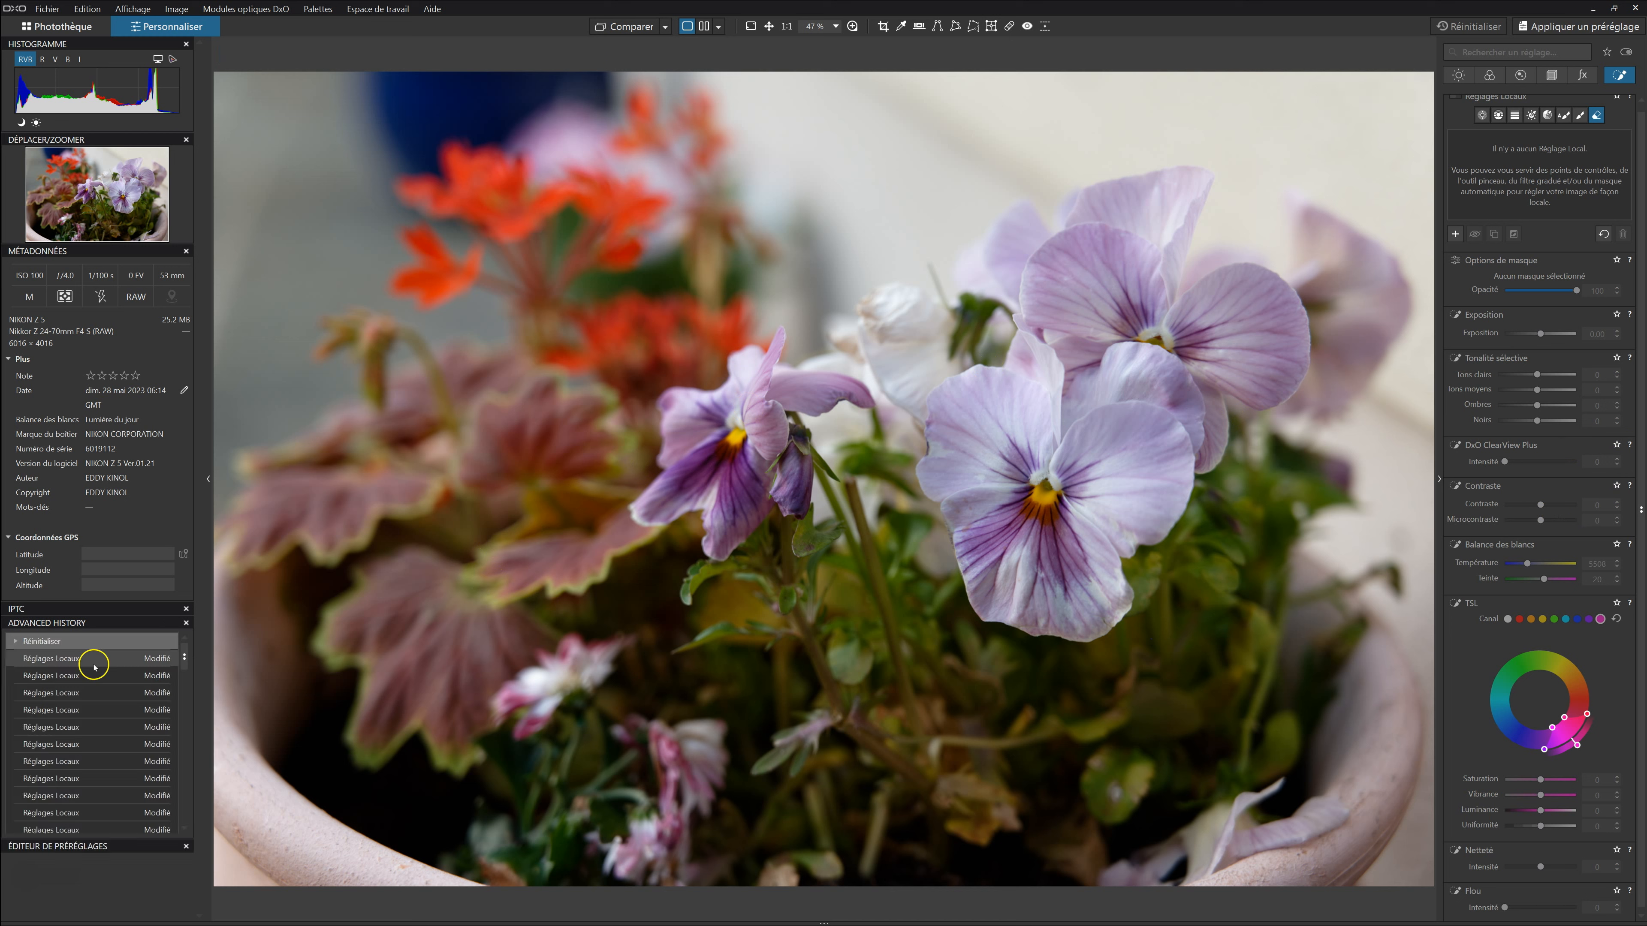
click(91, 659)
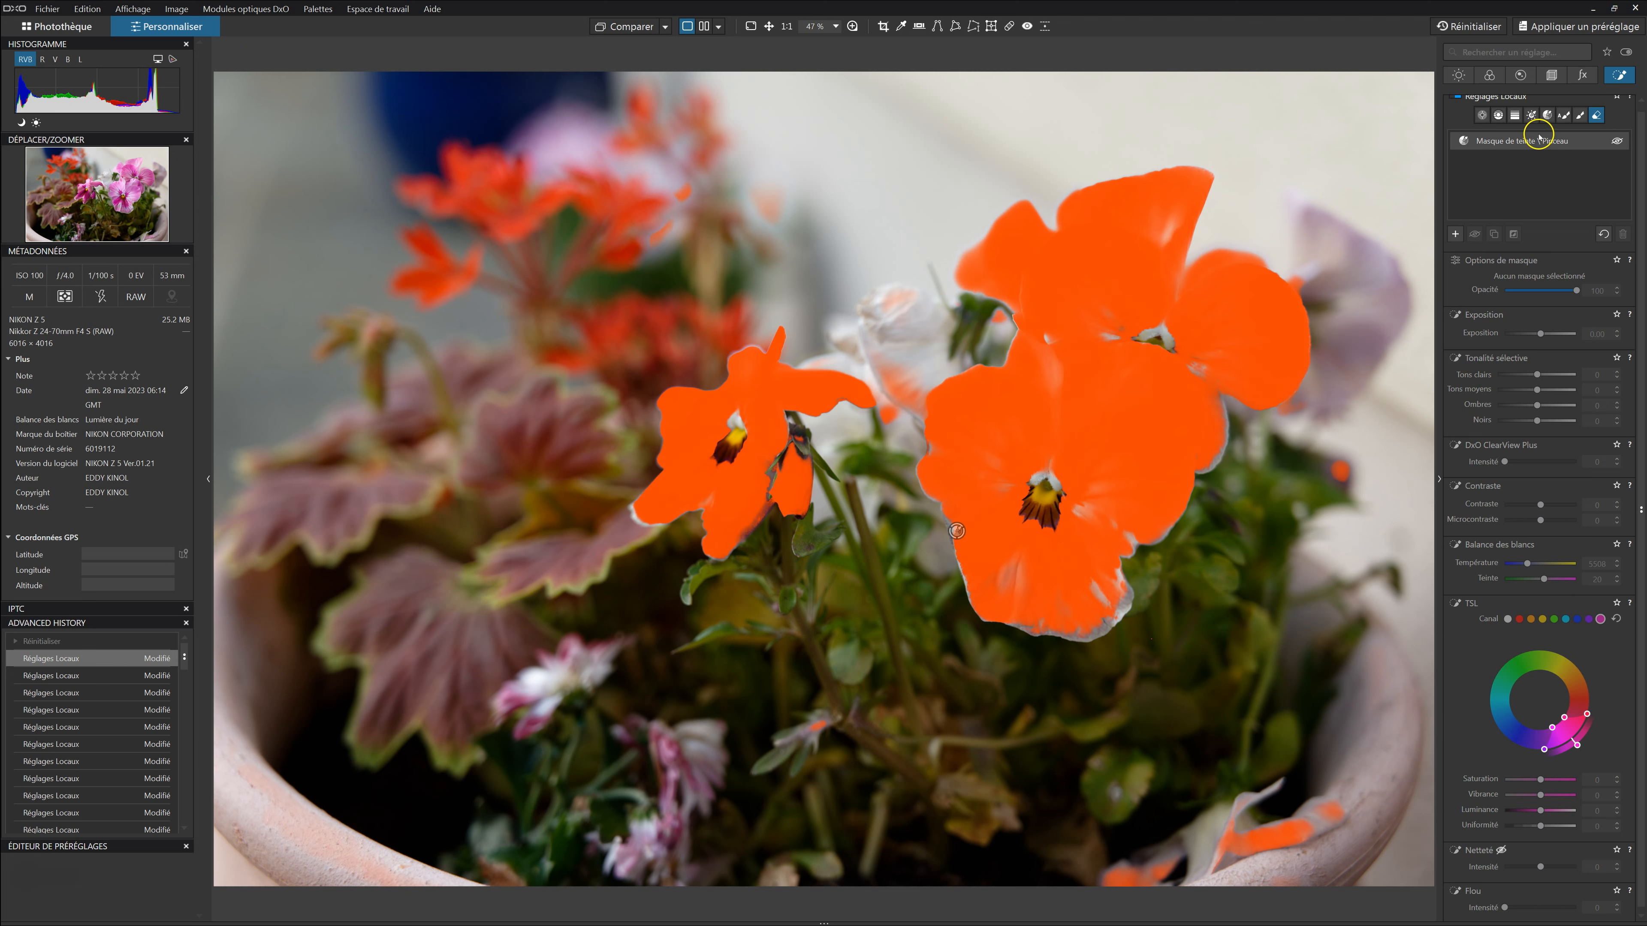
Step: Select the restored hue mask and reduce its opacity to 1
click(1537, 140)
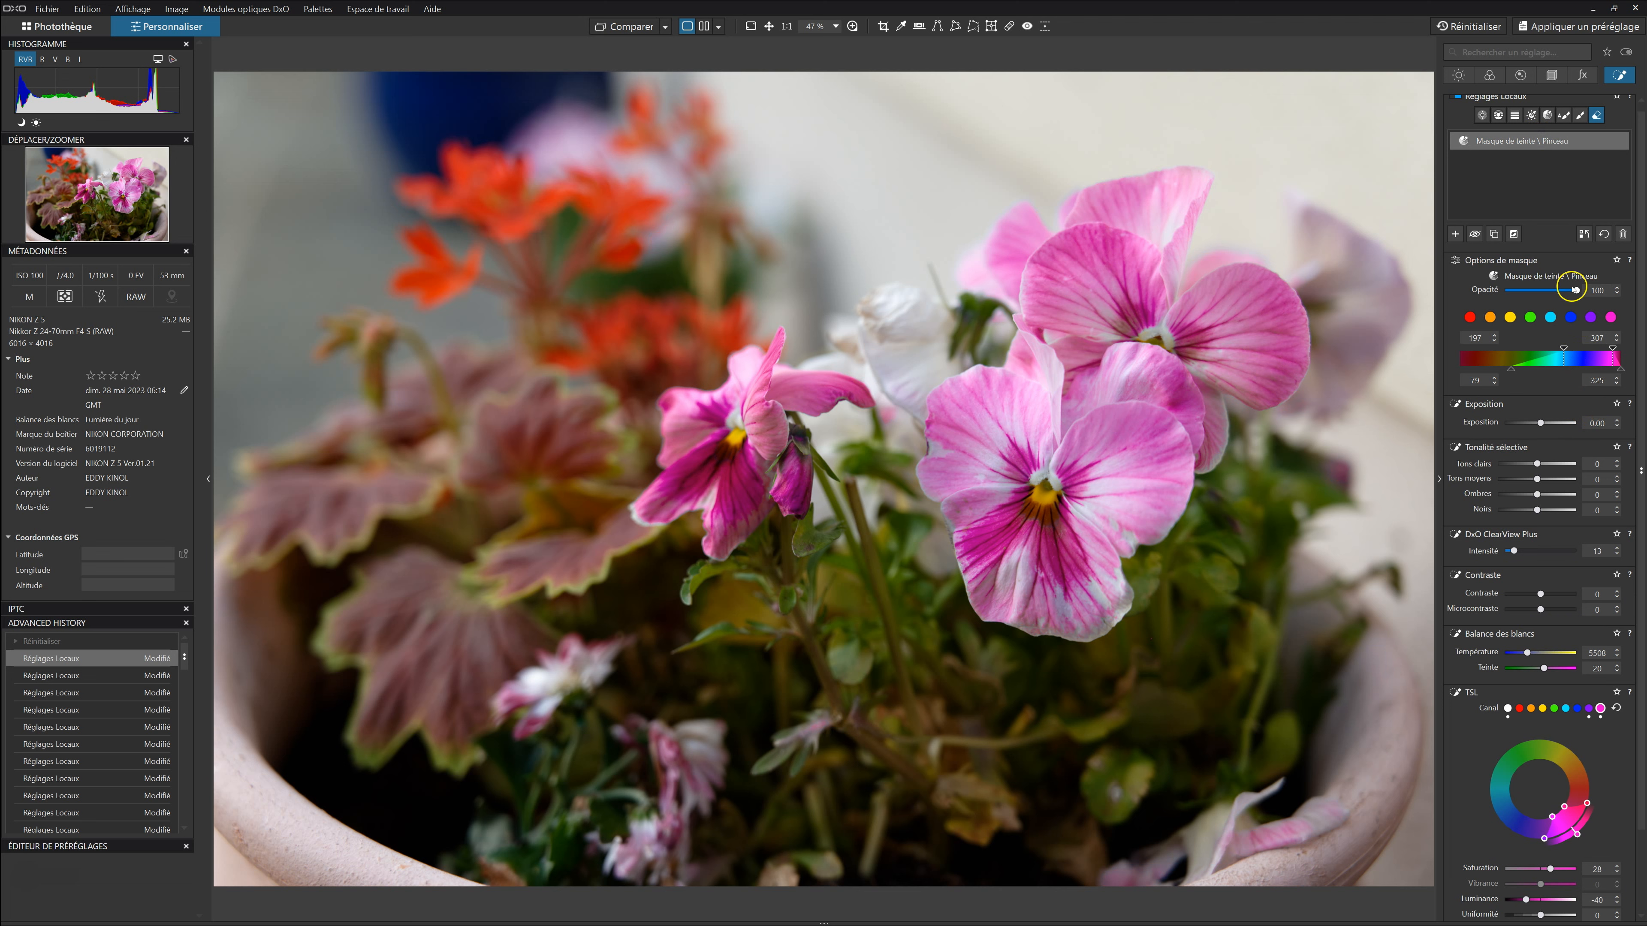
drag(1552, 292, 1462, 293)
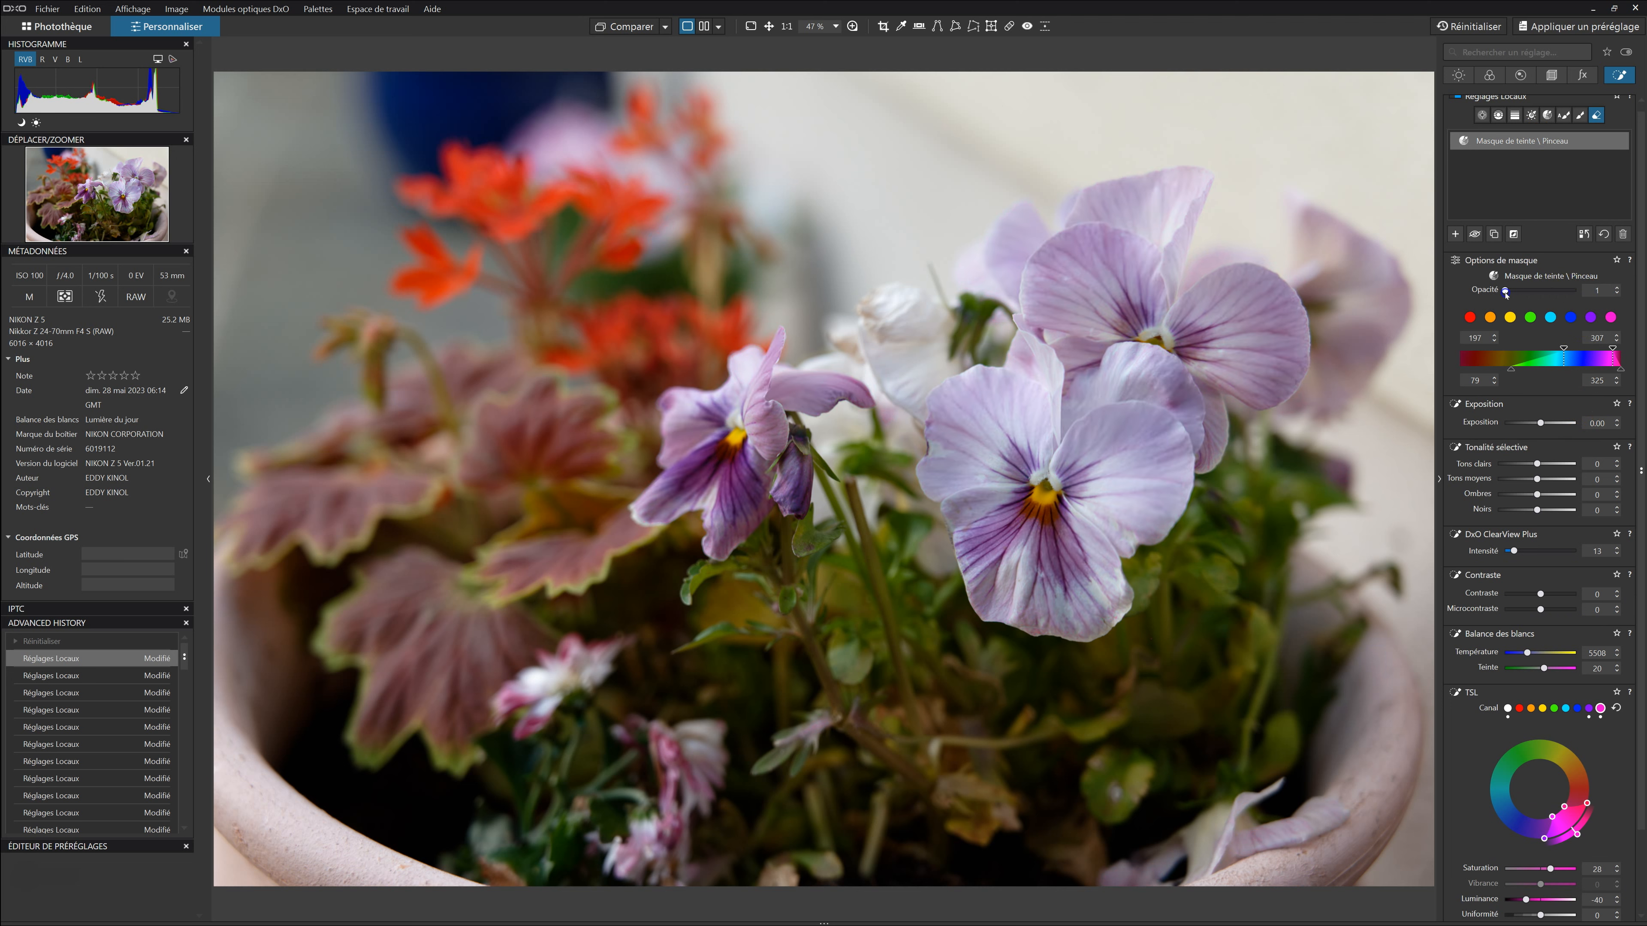